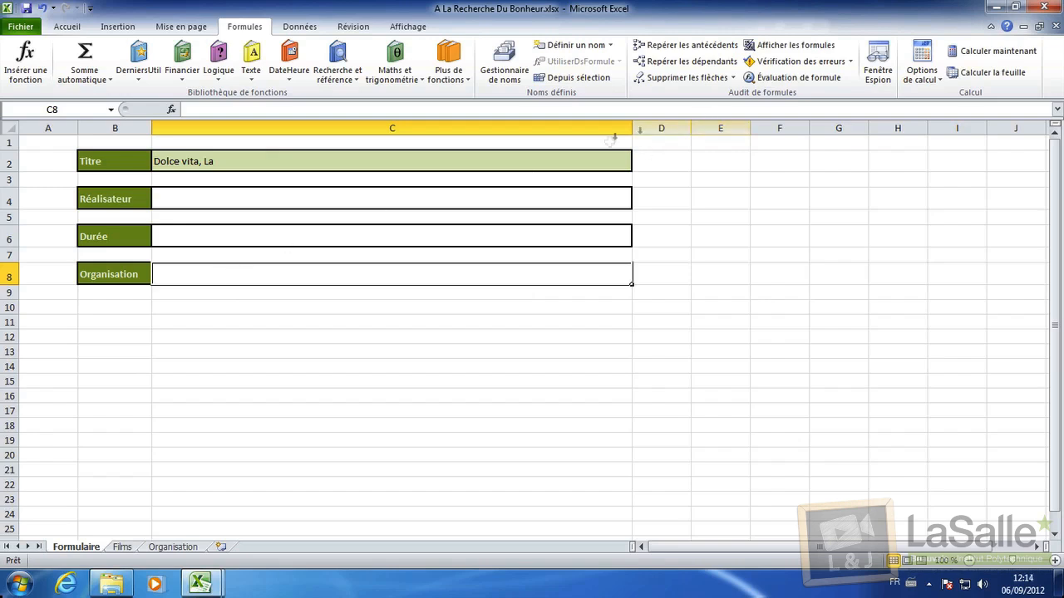
click(573, 160)
click(638, 168)
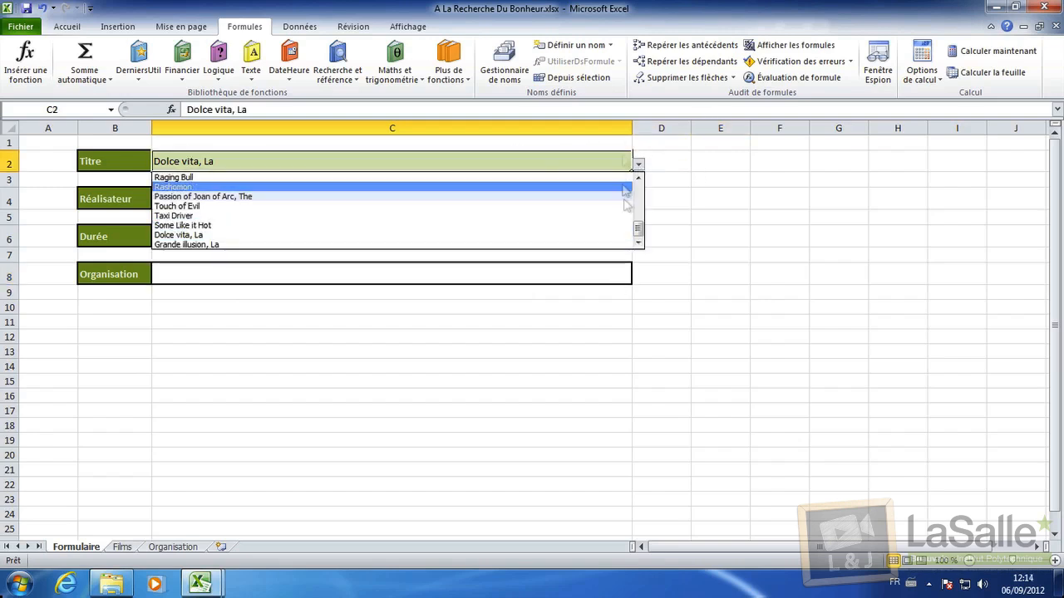
click(640, 166)
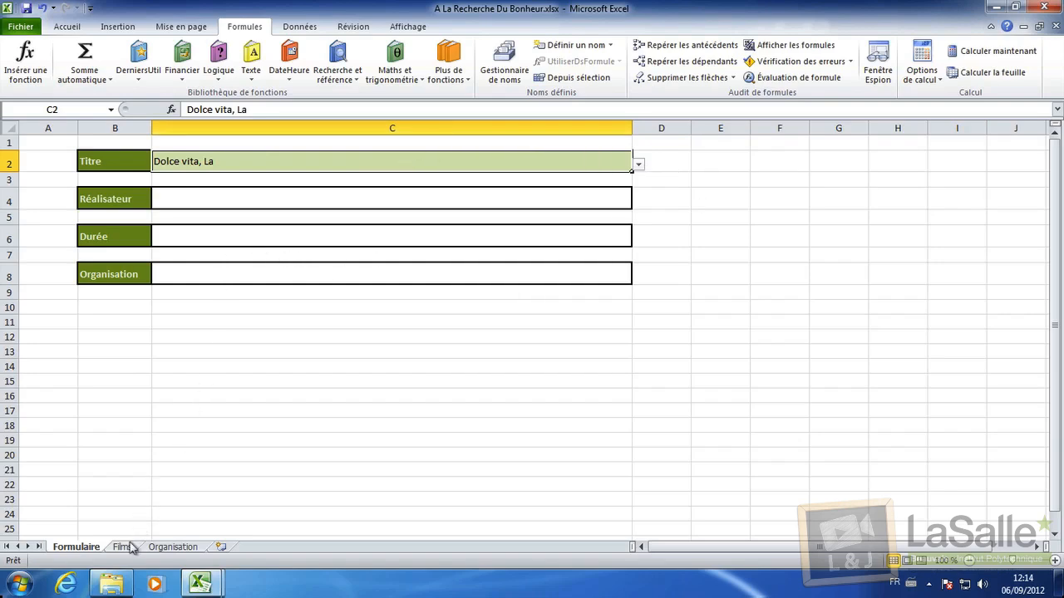
Define the name "films" for the film data A2:G26 on the Films sheet, without the header row
click(122, 547)
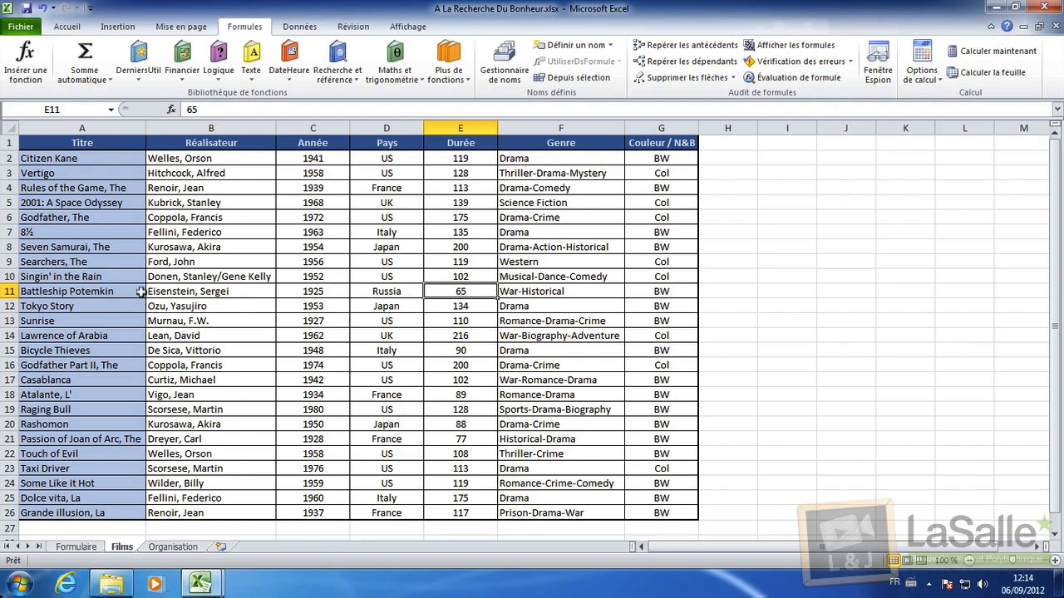
drag(82, 158, 677, 512)
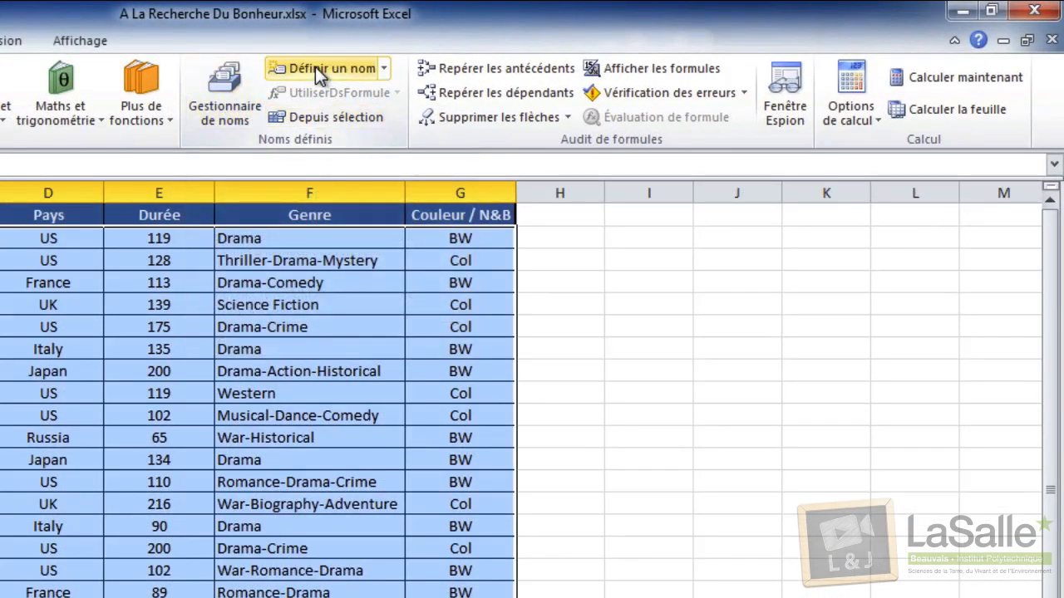
click(296, 68)
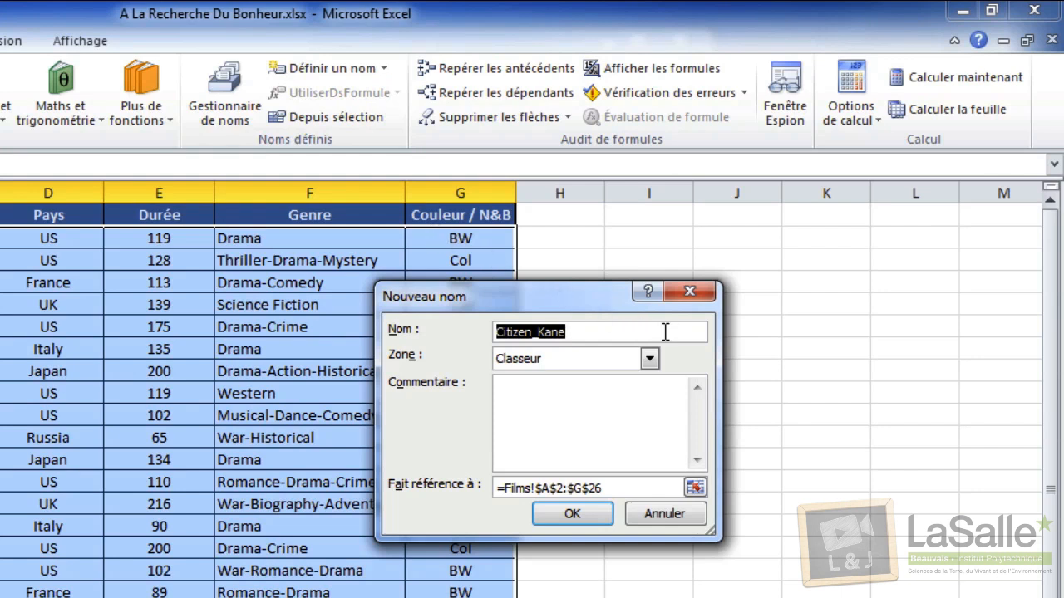
text(films)
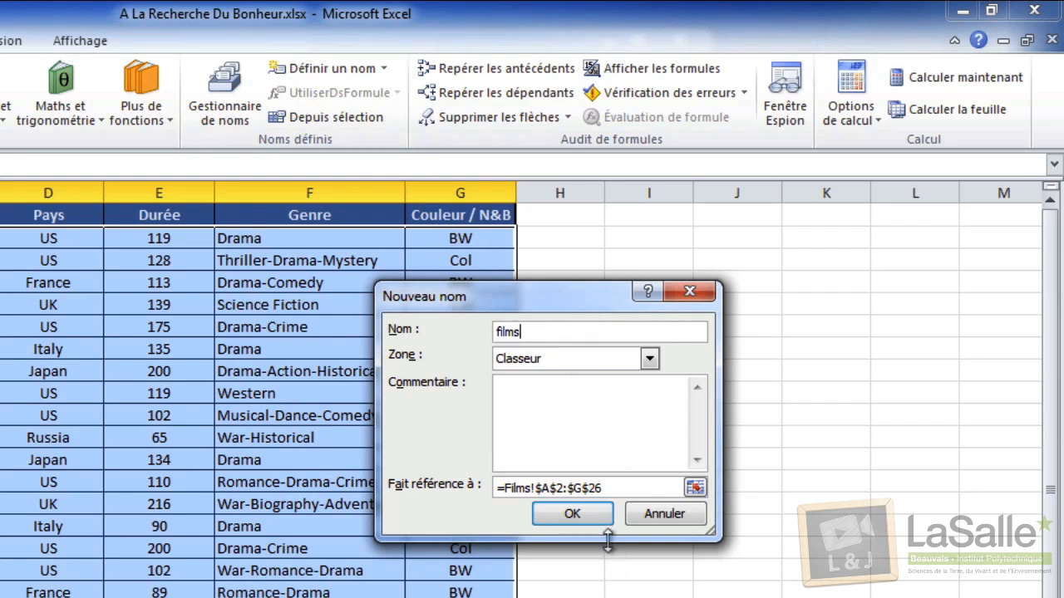
click(592, 517)
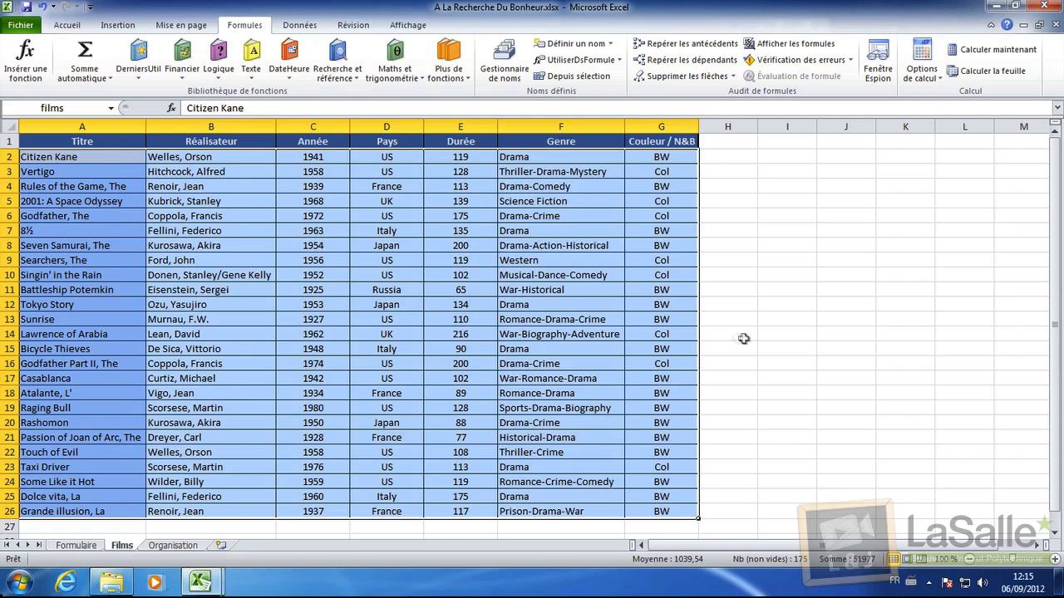
Start a RECHERCHEV formula in the Réalisateur cell C4 of the Formulaire sheet, with C2 as the lookup value
click(74, 545)
click(182, 203)
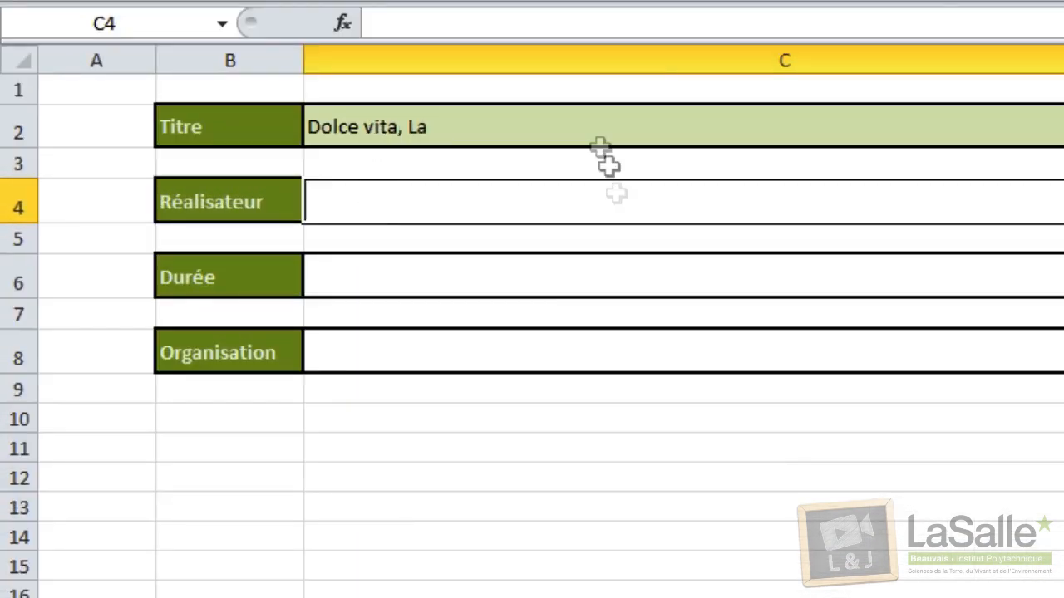
text(=RE)
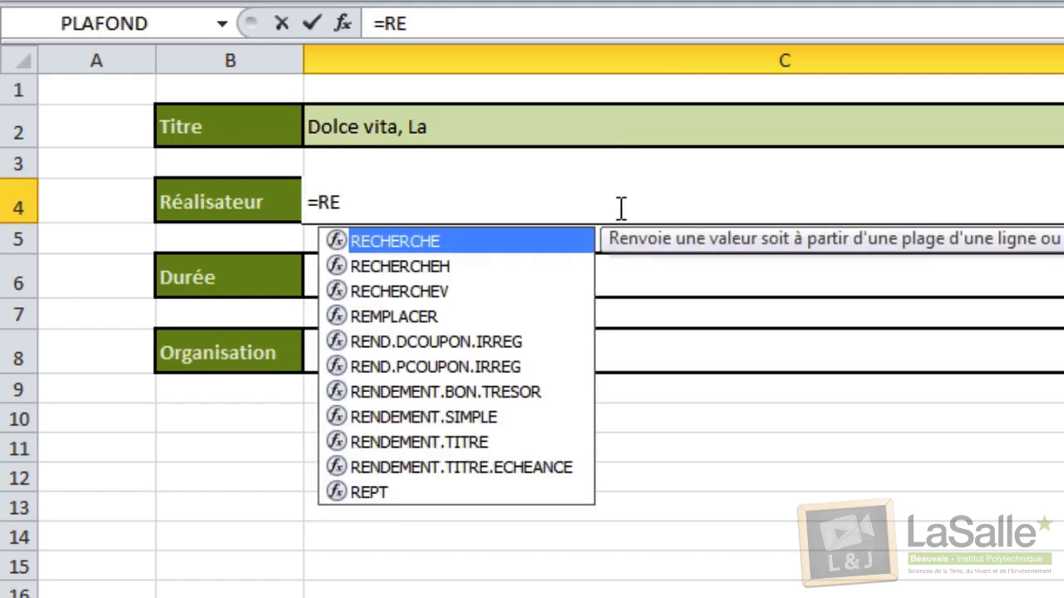
text(CH)
double_click(391, 289)
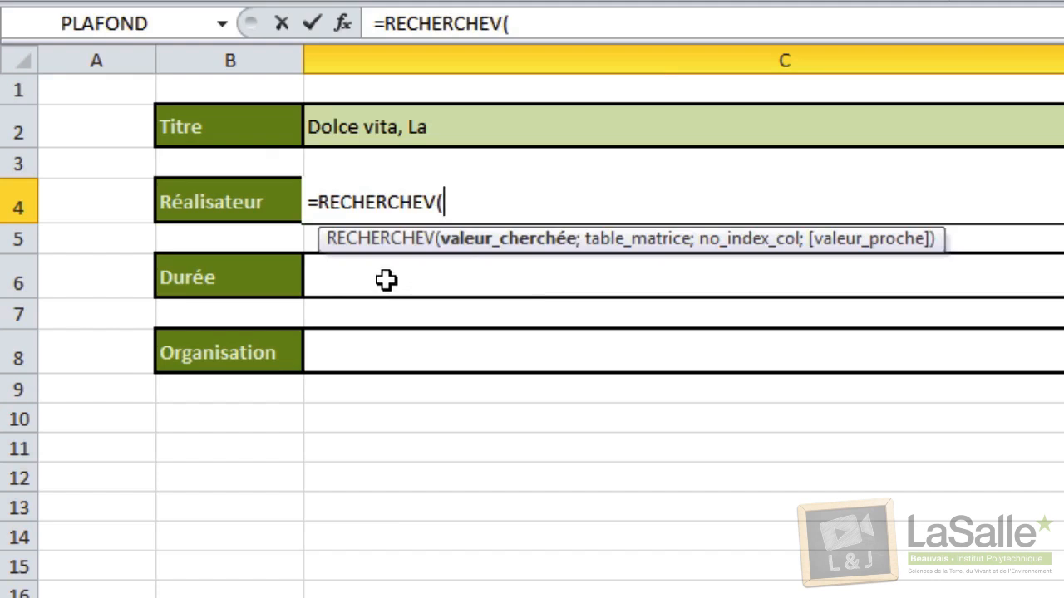
click(338, 127)
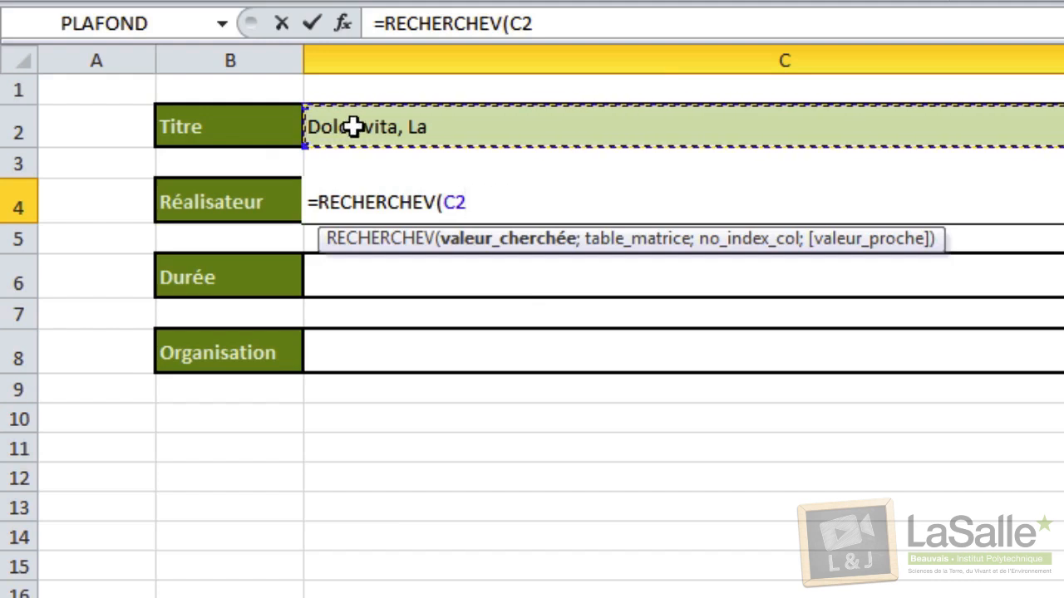
text(;)
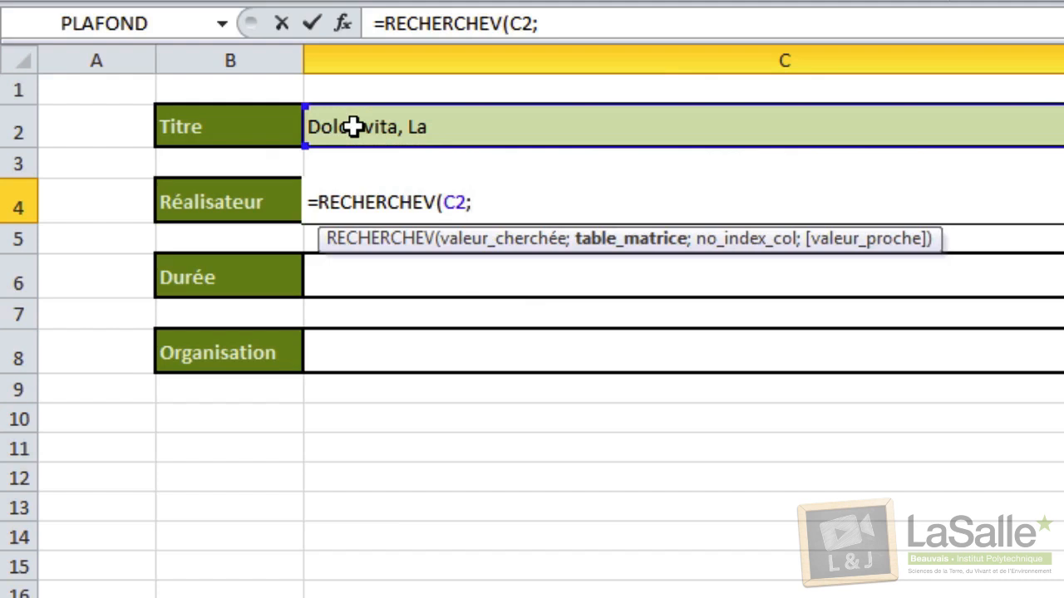
Enter the named range films as the table argument of the Réalisateur formula
text(h)
key(BackSpace)
text(fil)
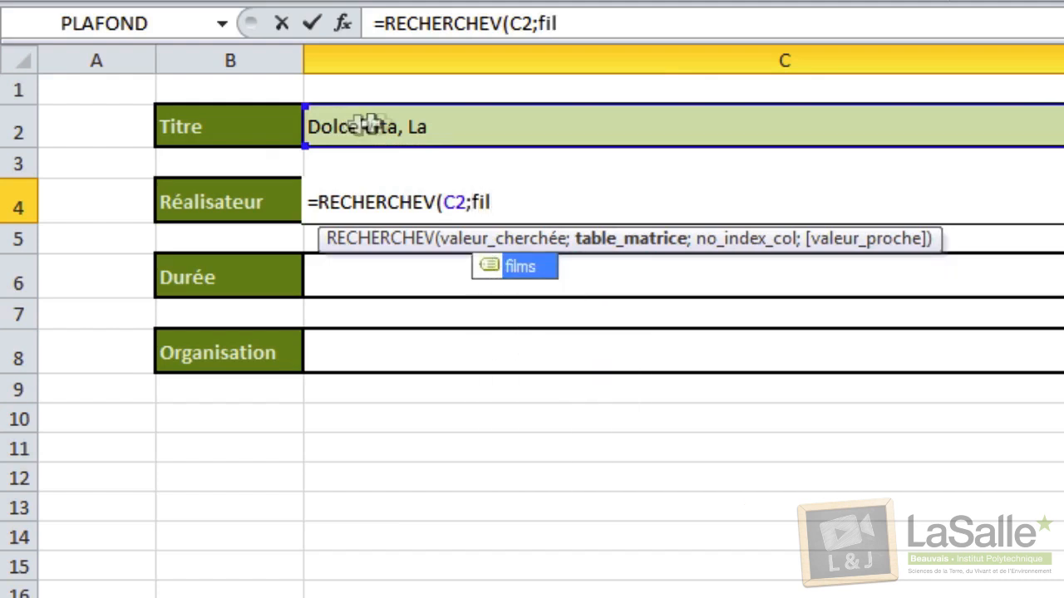
double_click(527, 264)
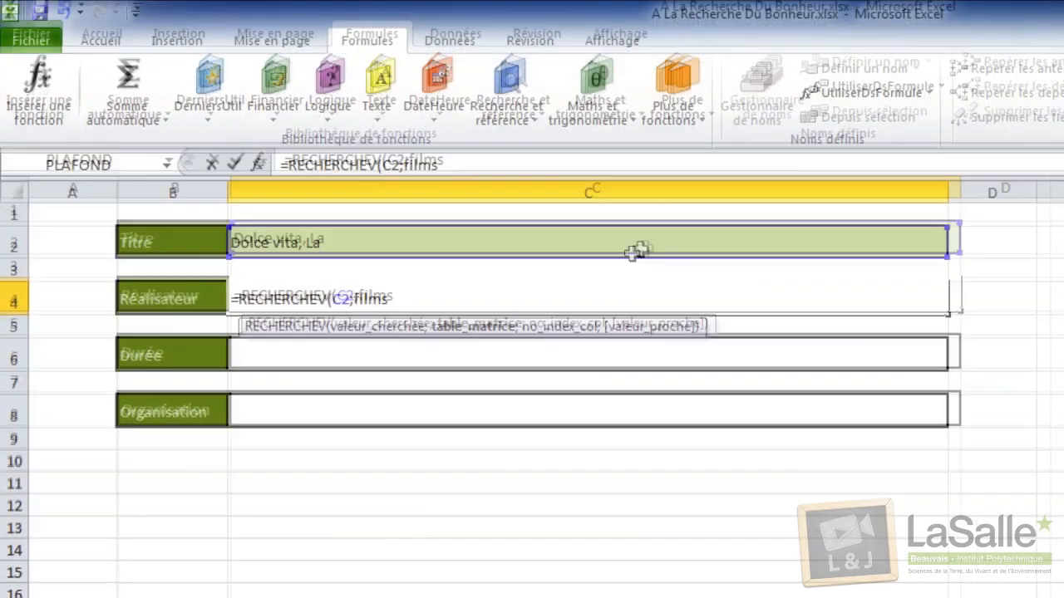
click(929, 92)
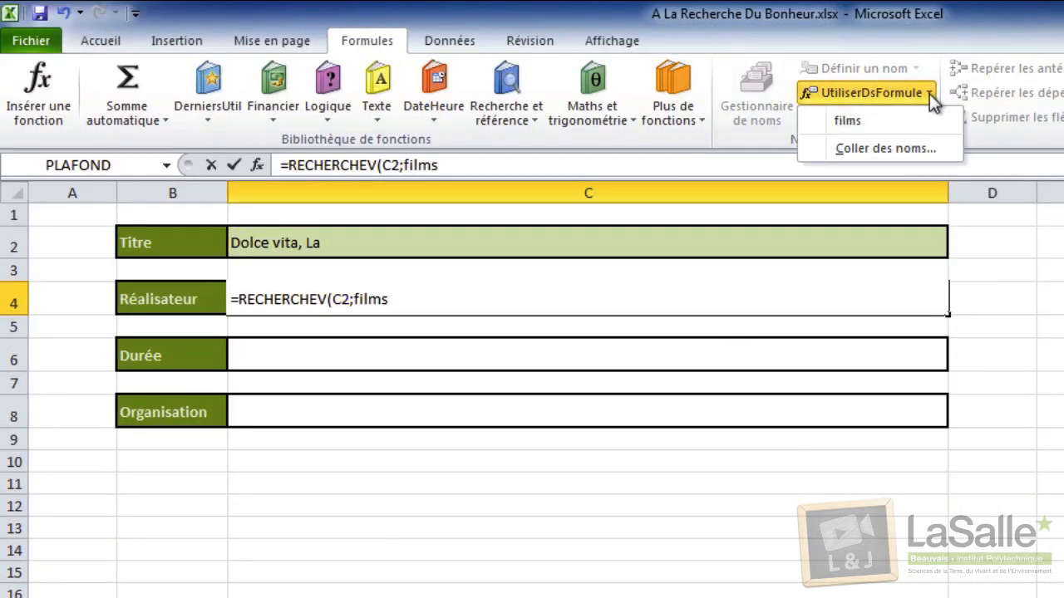
click(928, 92)
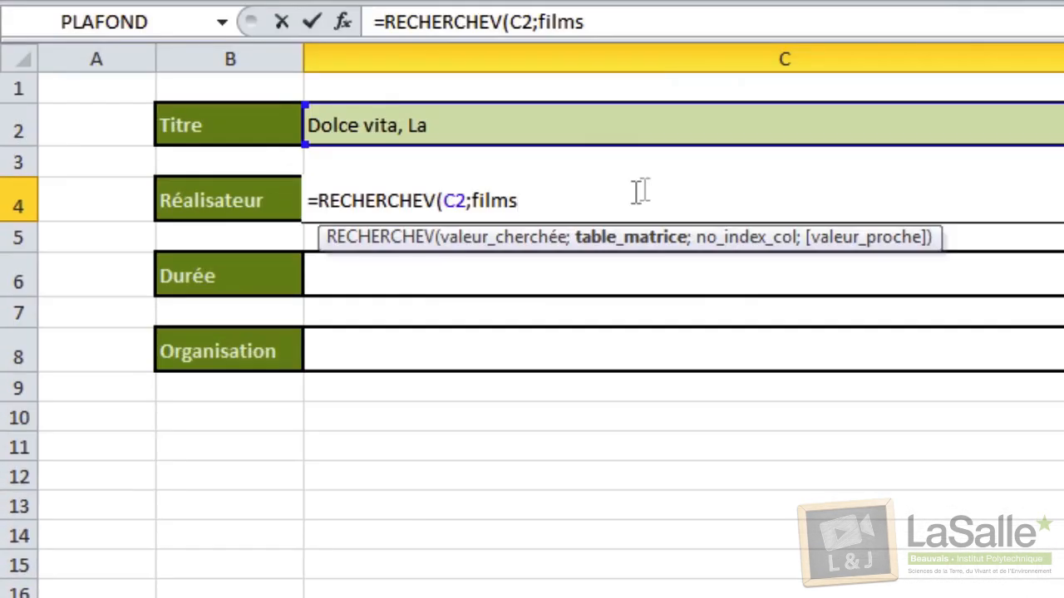
Complete the Réalisateur formula with column index 2 and exact match FAUX, and validate it
text(;)
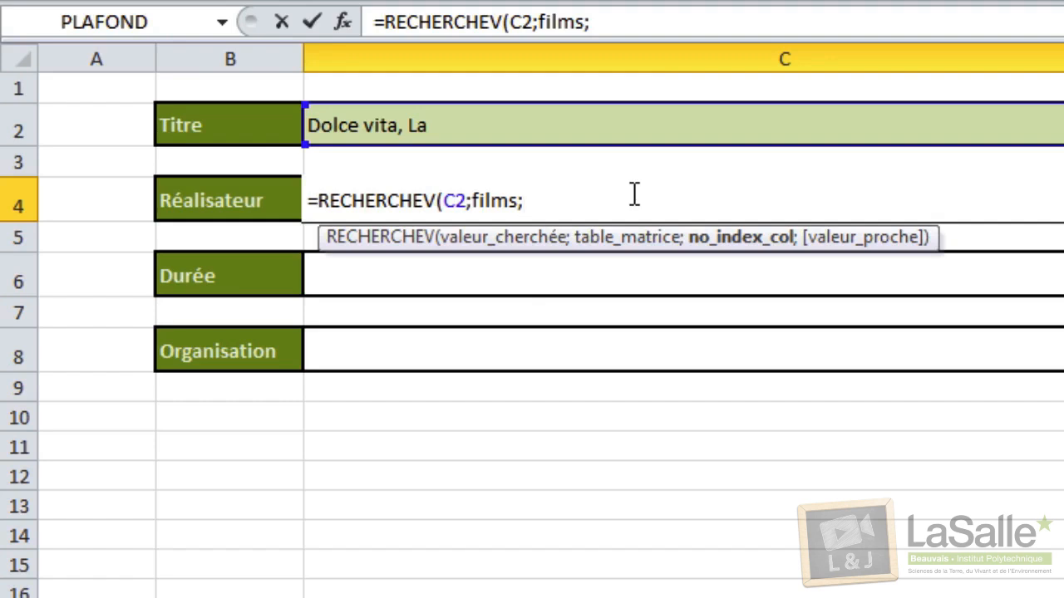
text(2;)
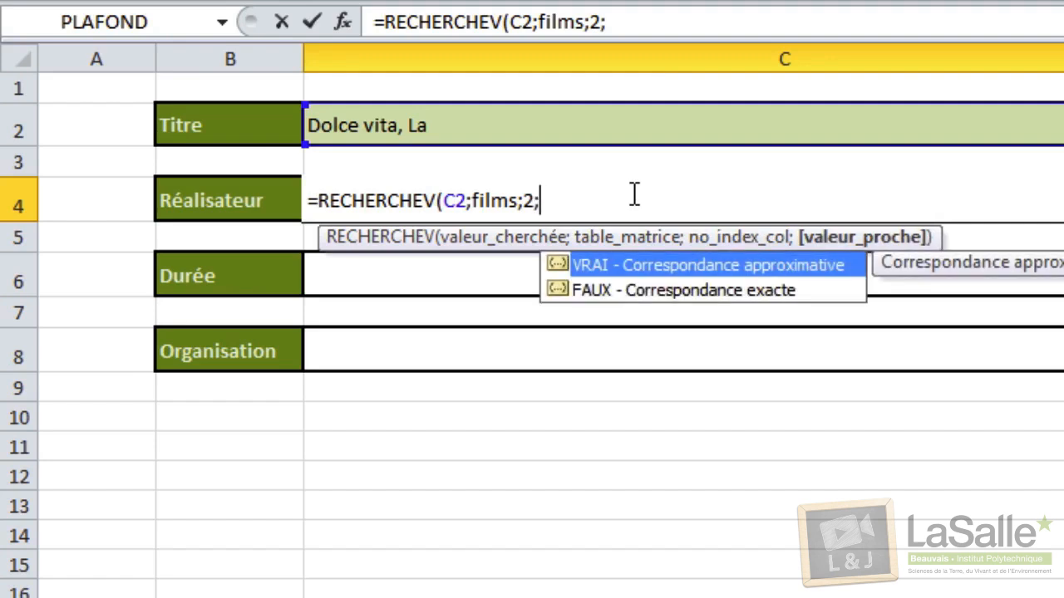
double_click(596, 290)
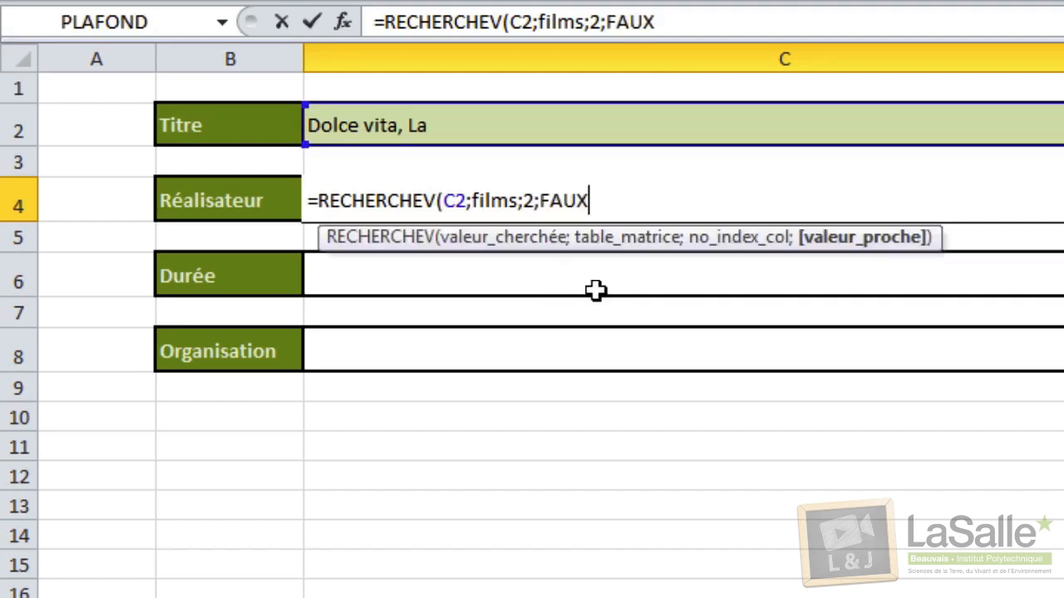
text())
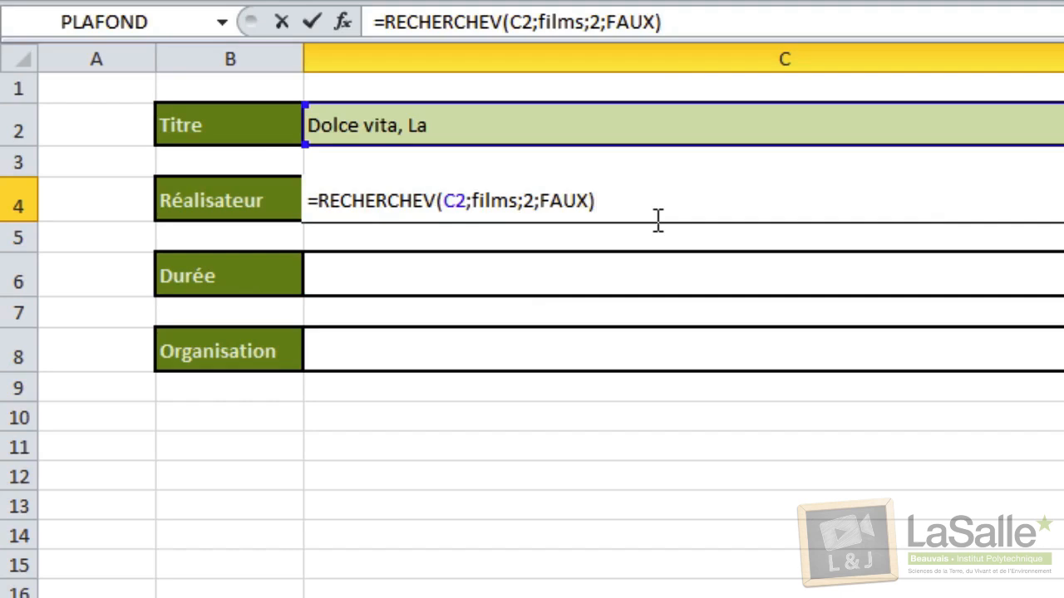
key(Return)
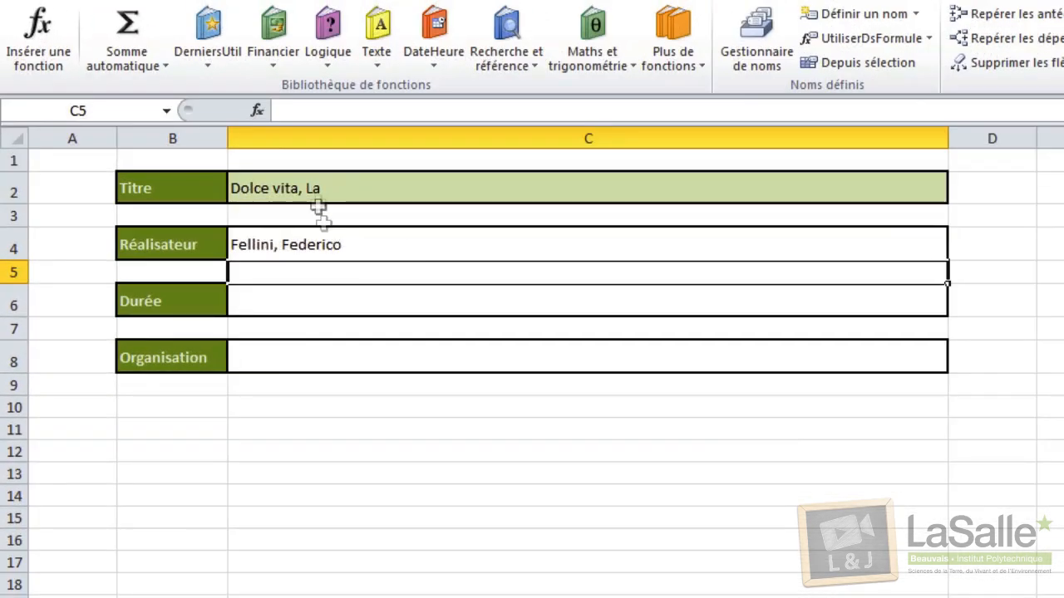
Test the director lookup by choosing the titles Touch of Evil, Some Like it Hot, and Dolce vita, La in turn
click(920, 182)
click(959, 192)
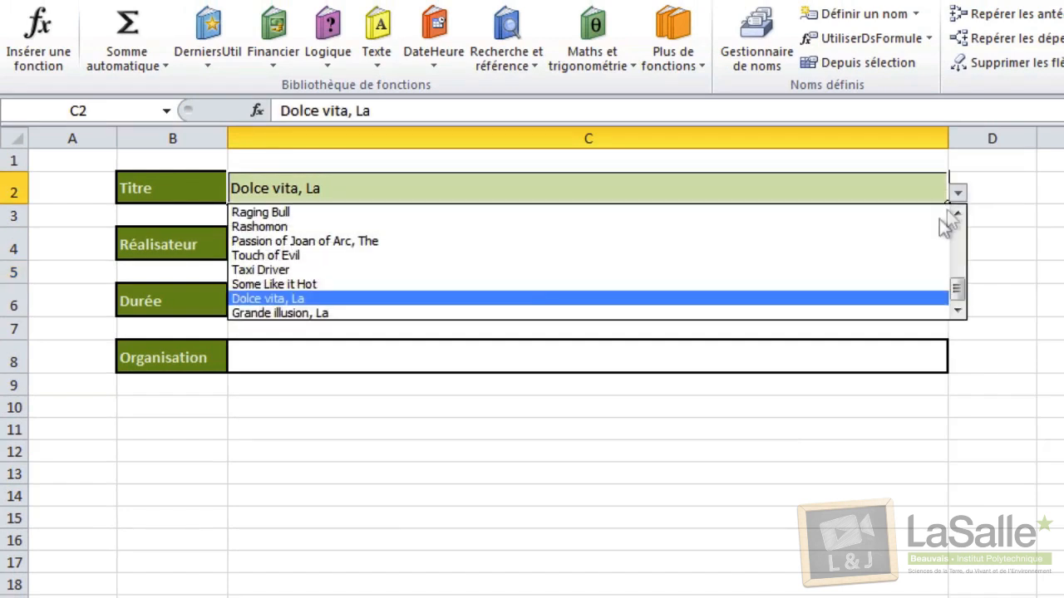
click(919, 258)
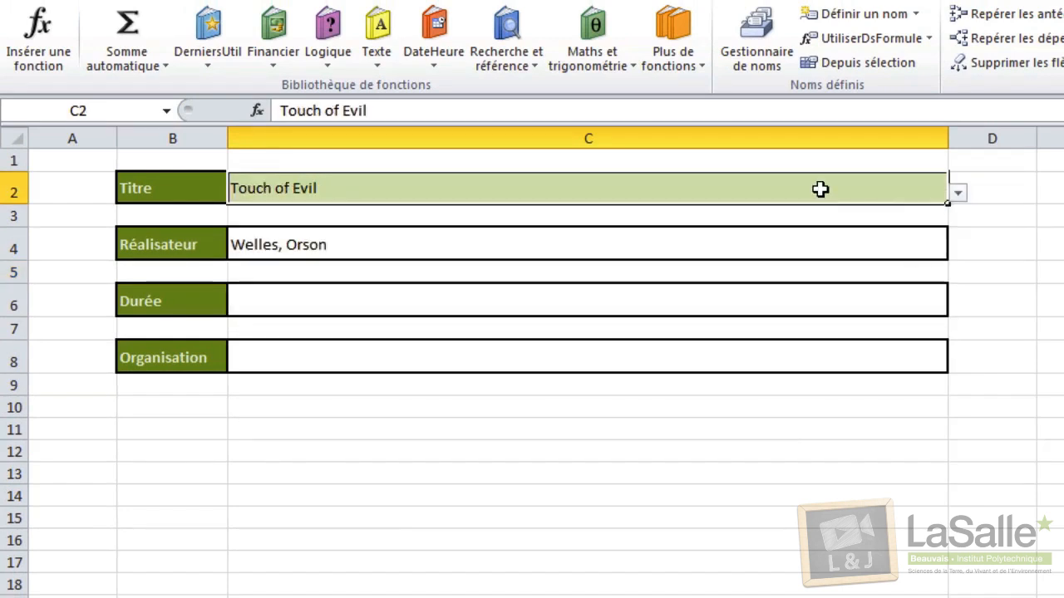
click(959, 193)
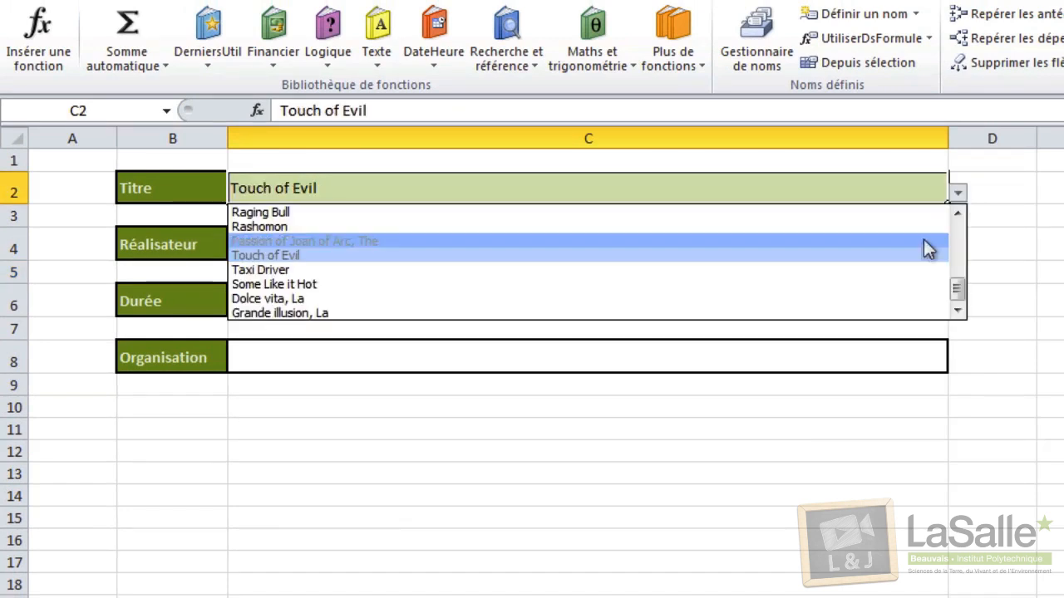
click(907, 286)
click(959, 193)
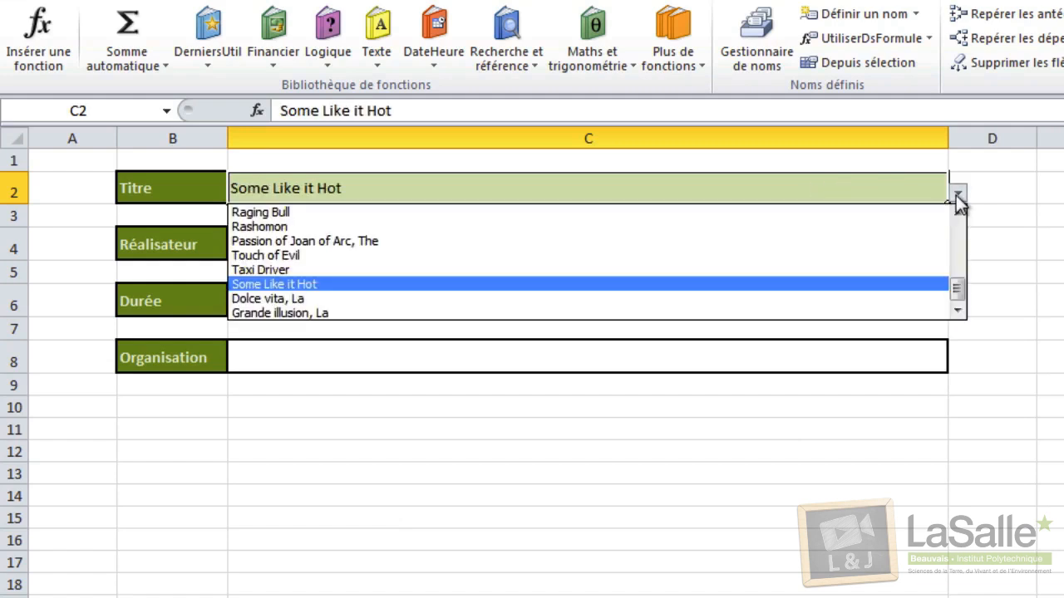
click(891, 299)
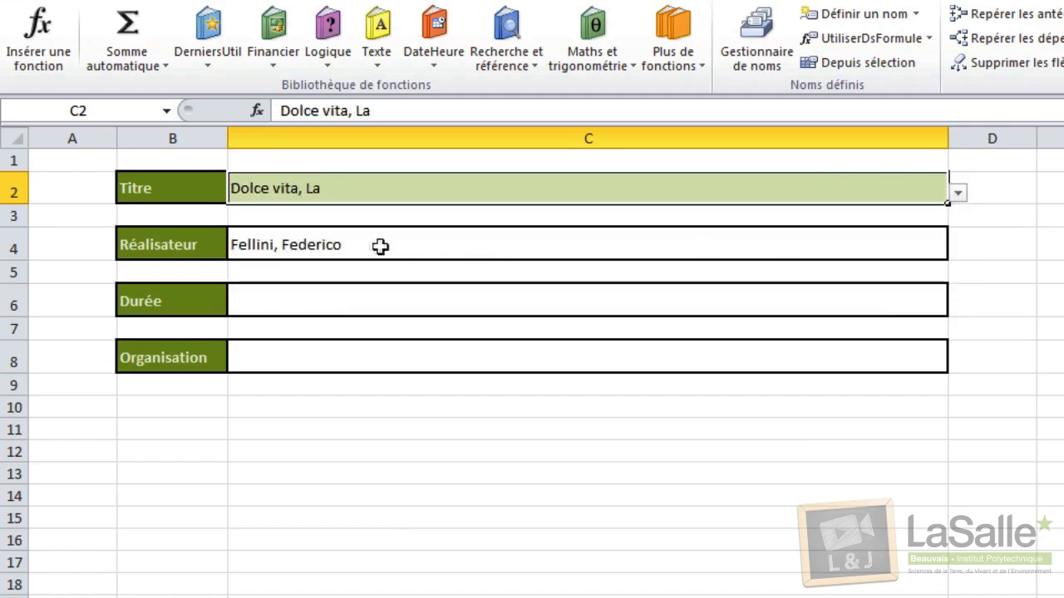
Copy the text of the Réalisateur formula from C4 into the Durée cell C6
click(289, 308)
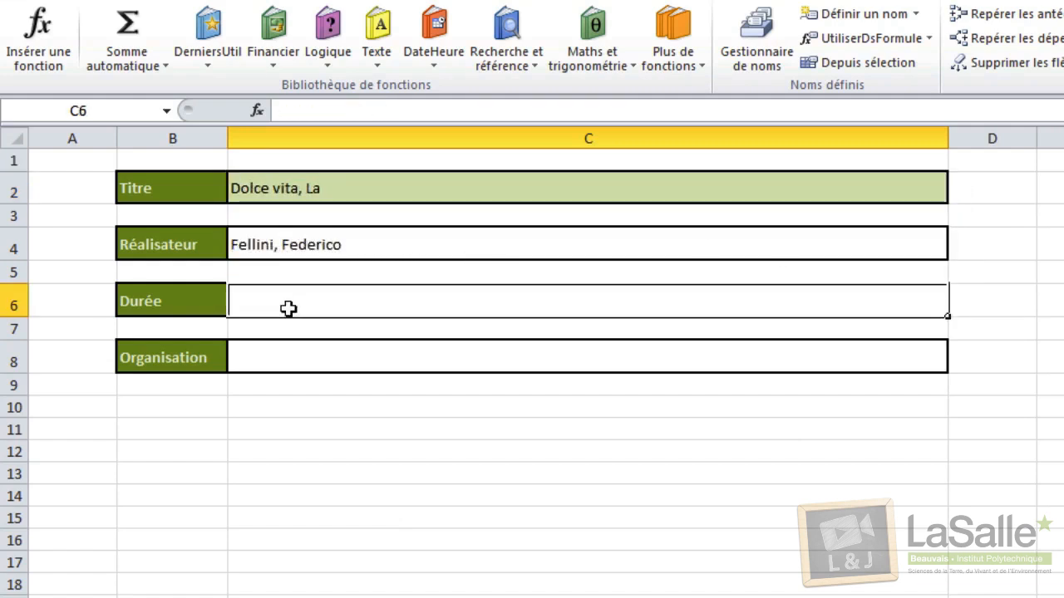
click(313, 242)
drag(516, 112, 237, 101)
key(ctrl+c)
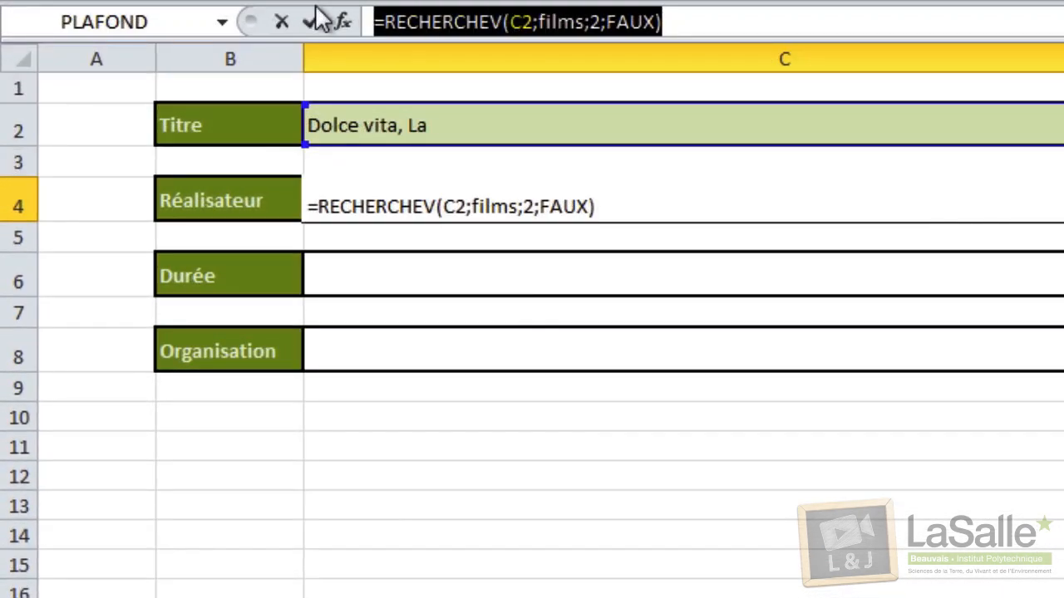
click(315, 10)
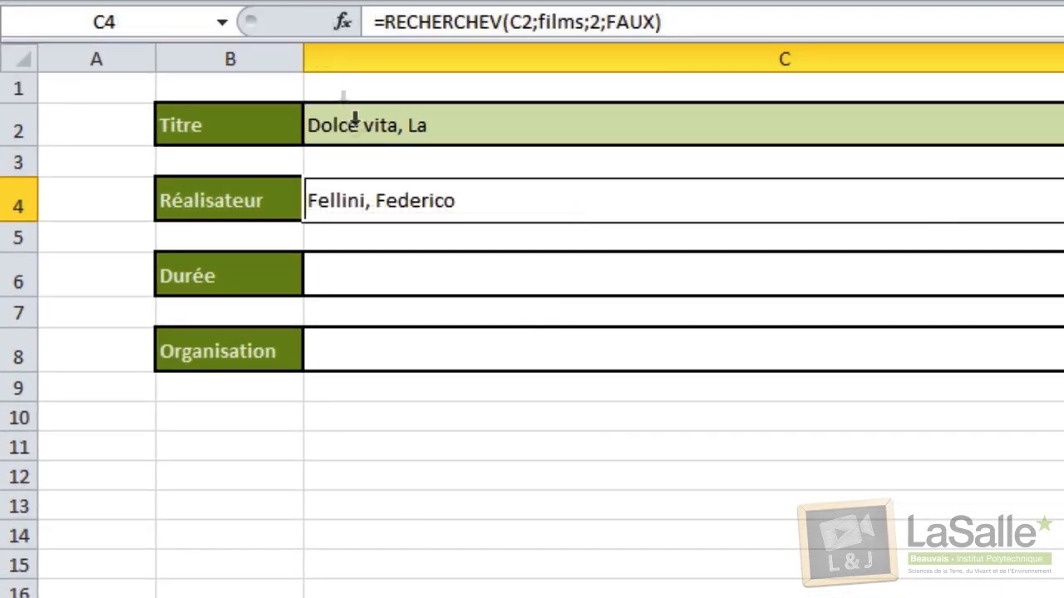
double_click(354, 268)
key(ctrl+v)
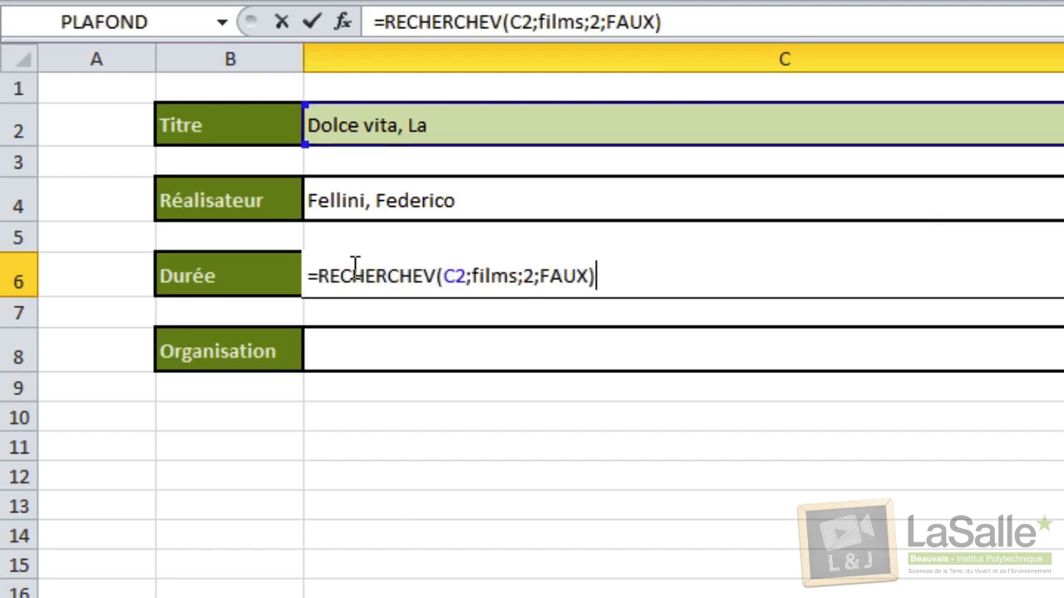
Change the column index of the Durée formula in C6 to 5 and validate the formula
click(487, 279)
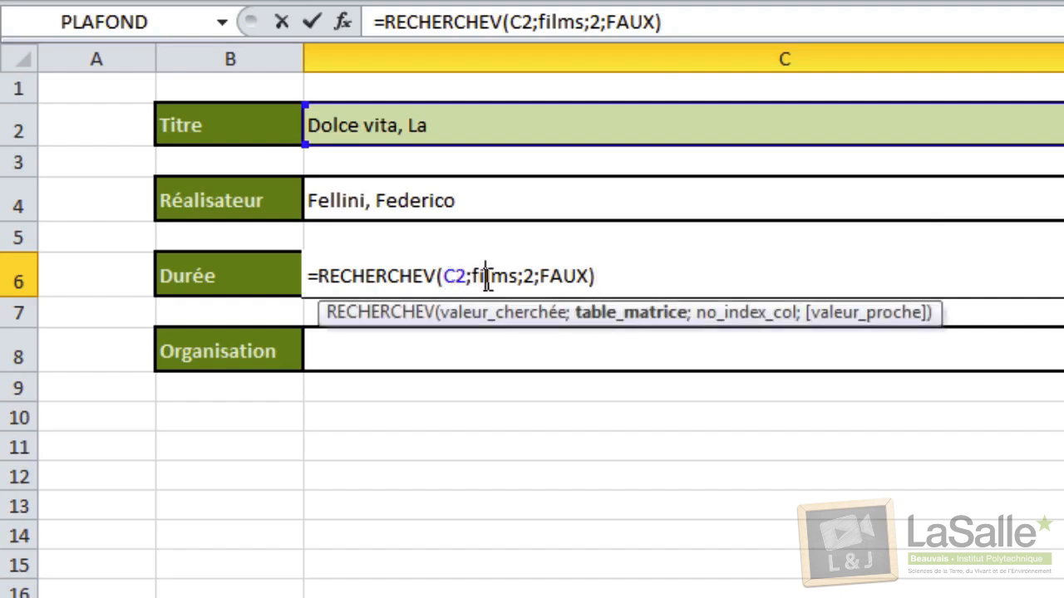
click(528, 274)
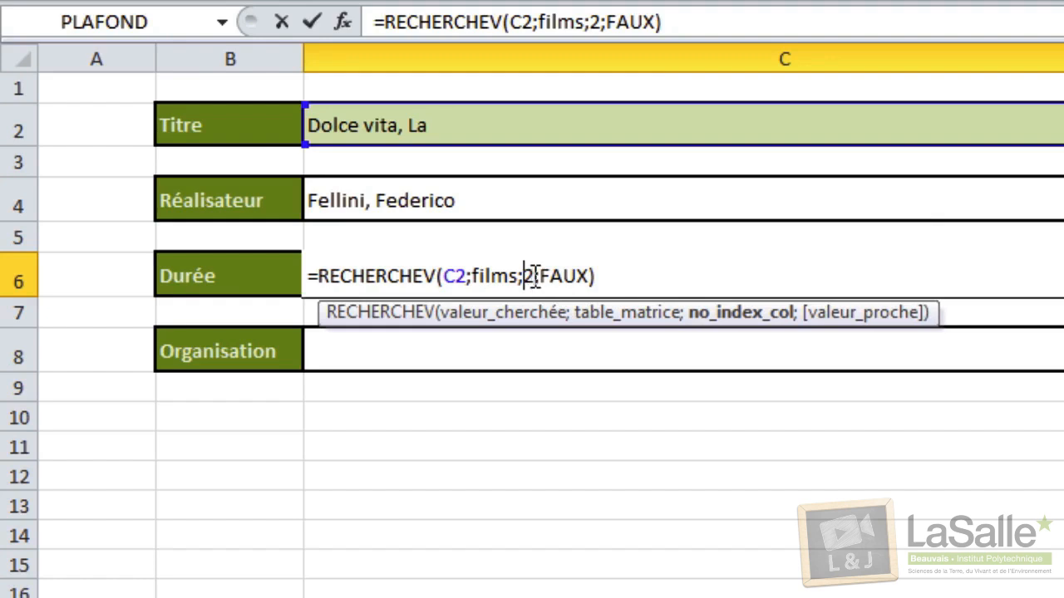
double_click(529, 275)
text(5)
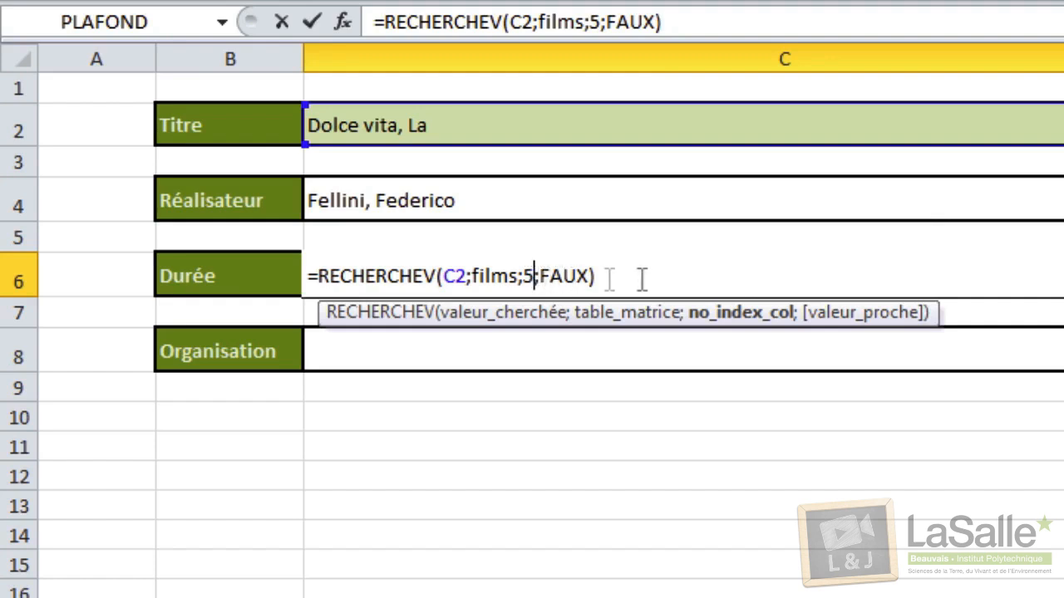
click(575, 274)
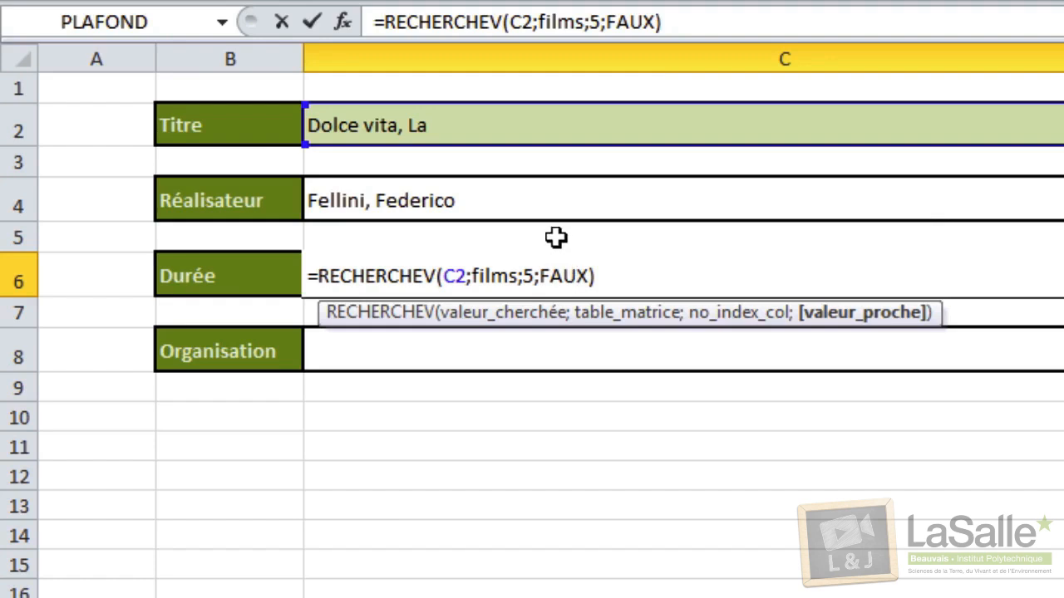
click(642, 272)
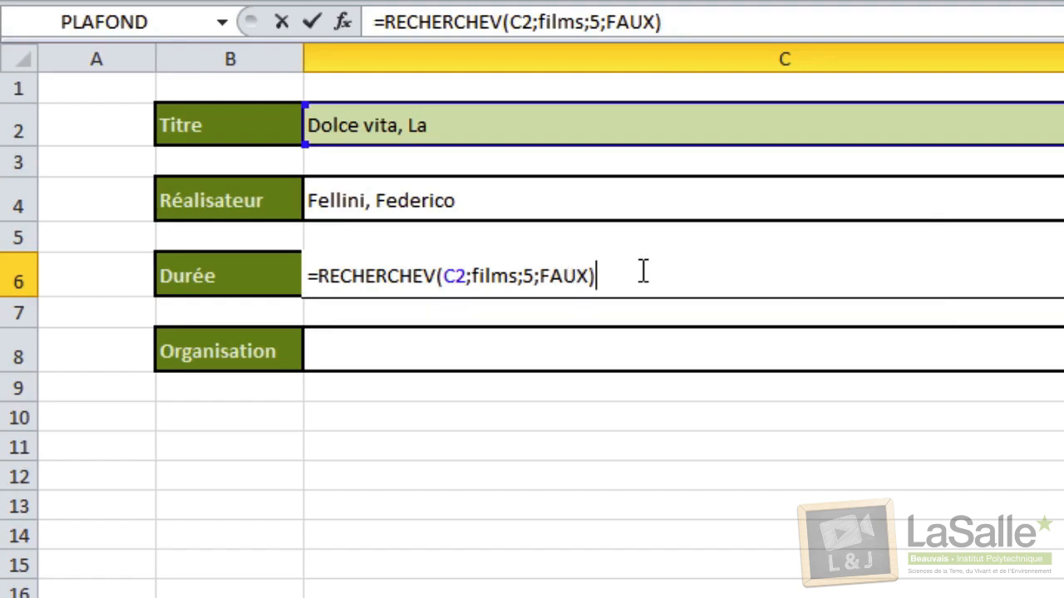
key(Return)
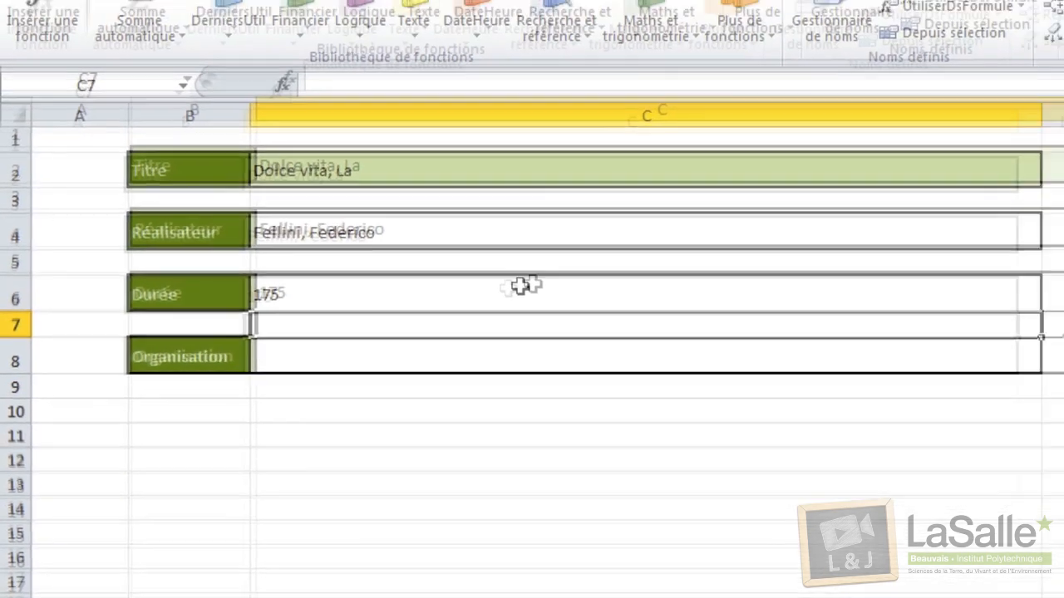
Test the duration lookup by choosing the titles Touch of Evil and Dolce vita, La in turn
click(633, 277)
click(880, 202)
click(958, 194)
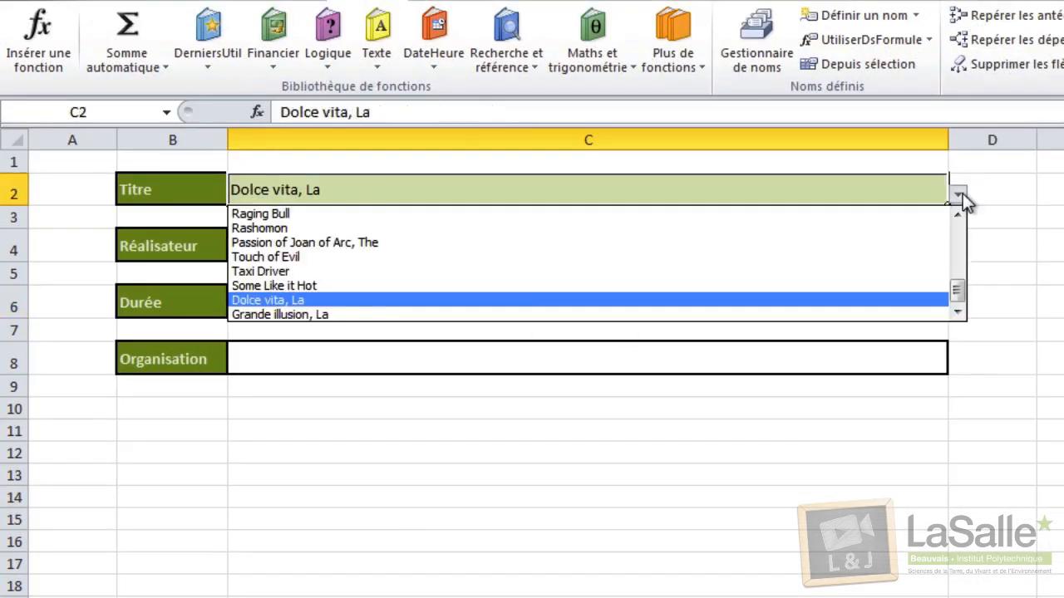
click(921, 258)
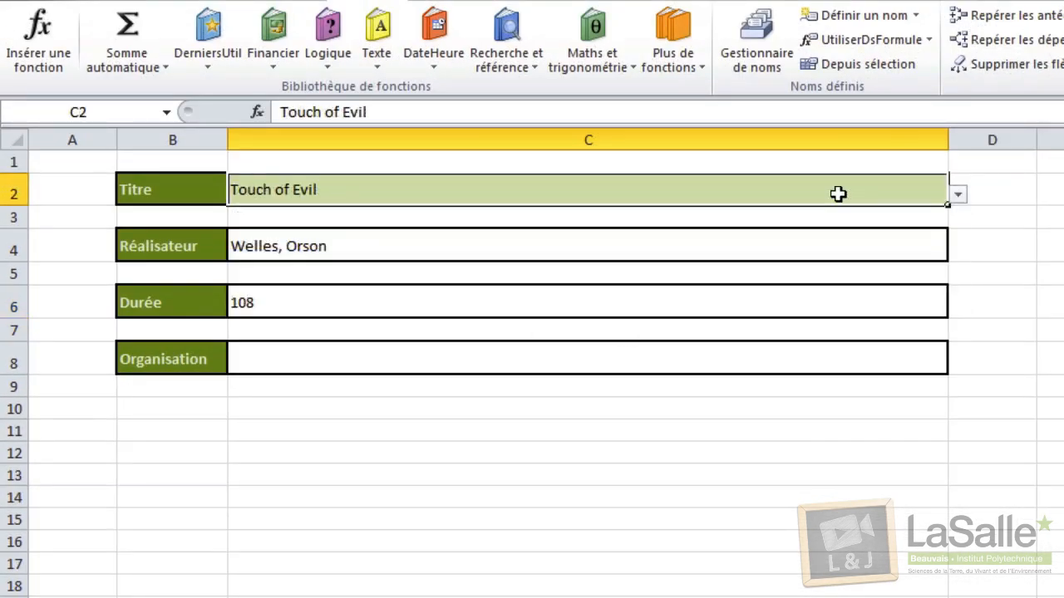
click(959, 196)
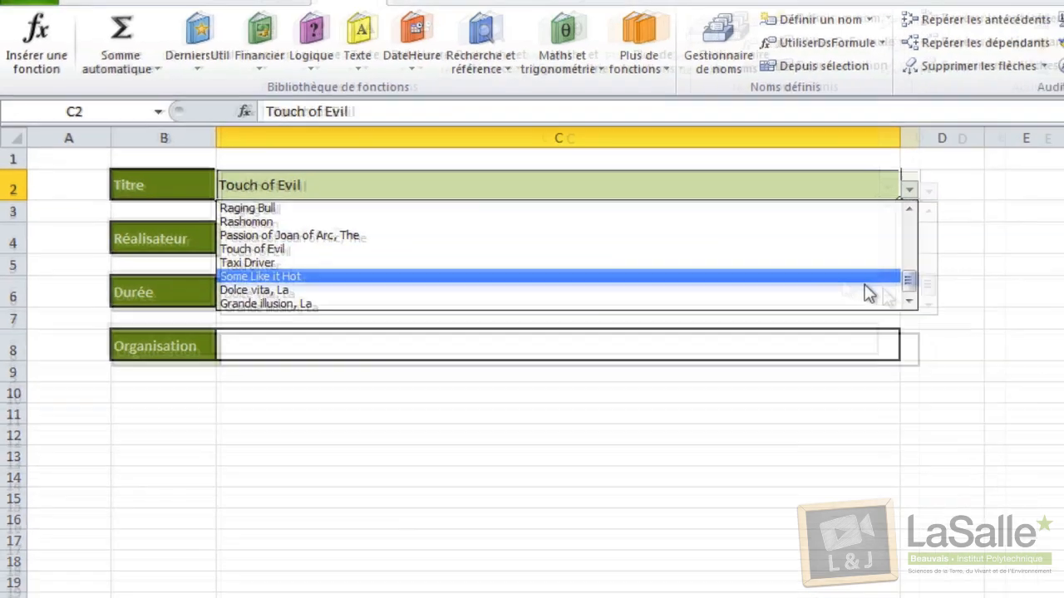
click(920, 300)
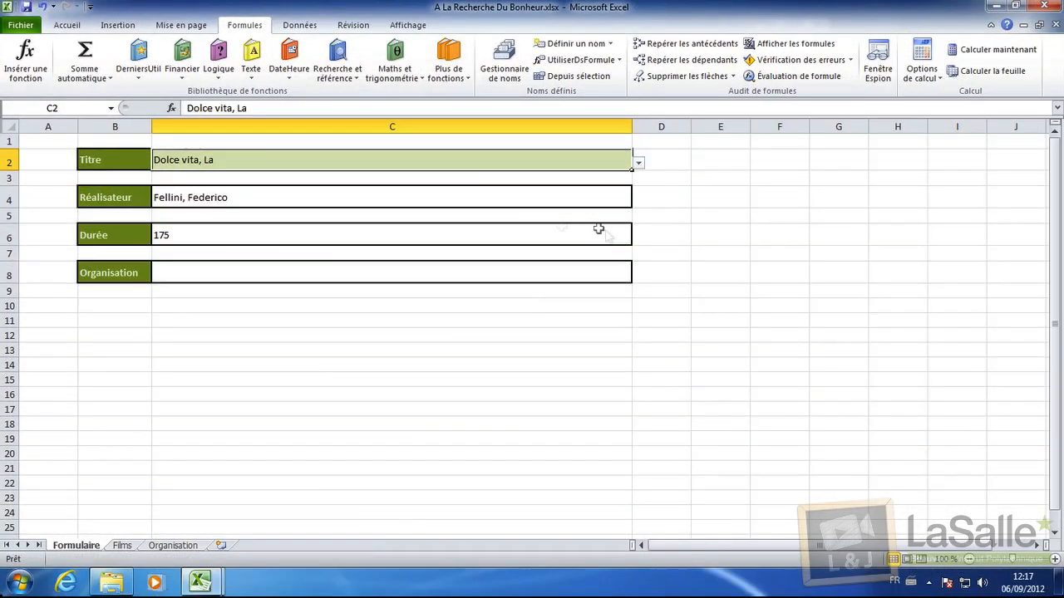
Check the position of the Durée column in the Films sheet's table, and return to the Formulaire sheet
click(122, 545)
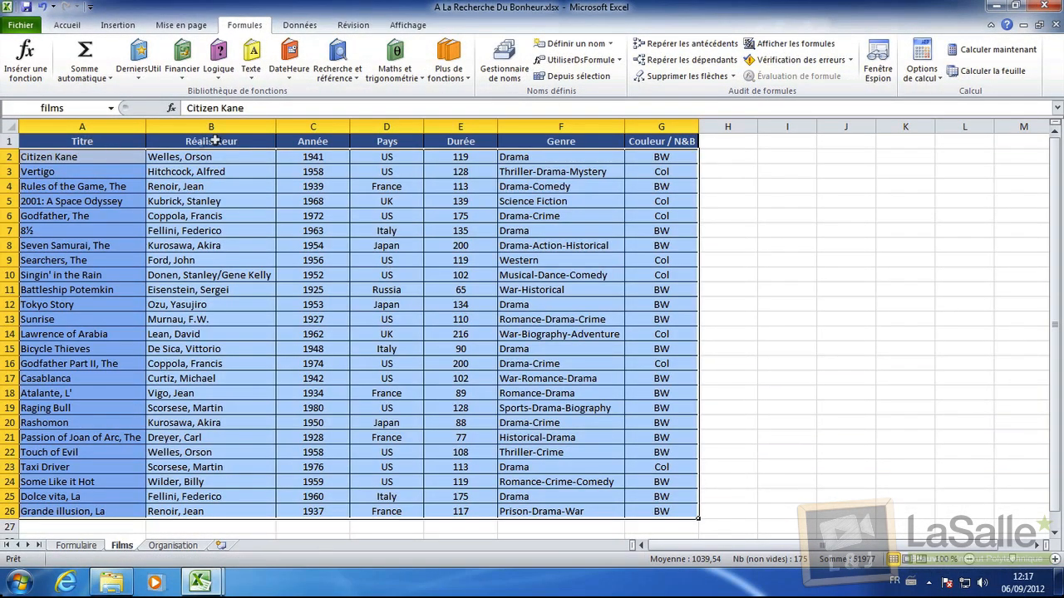
click(462, 125)
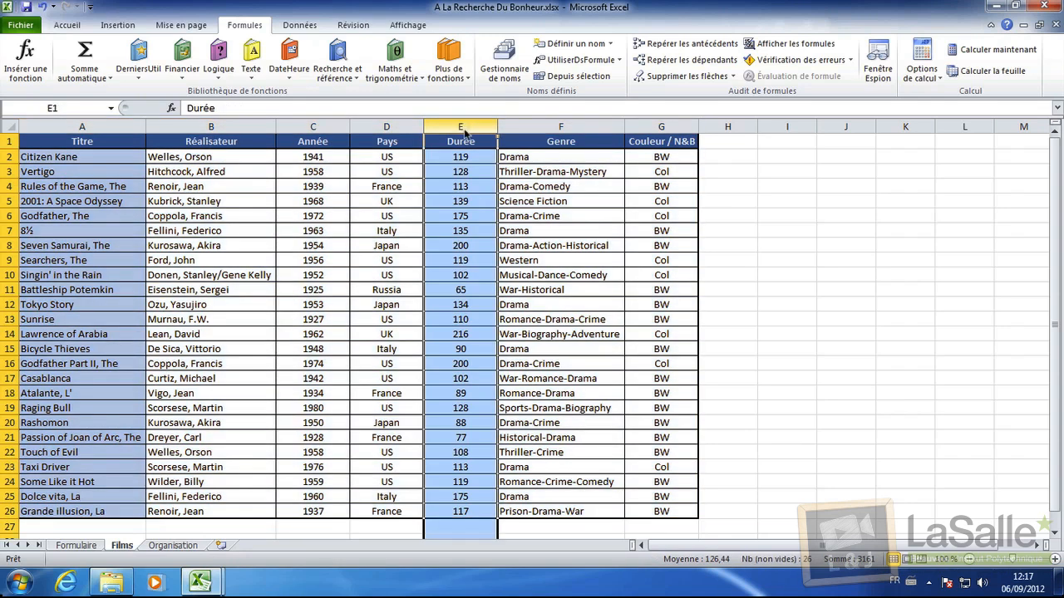
click(462, 156)
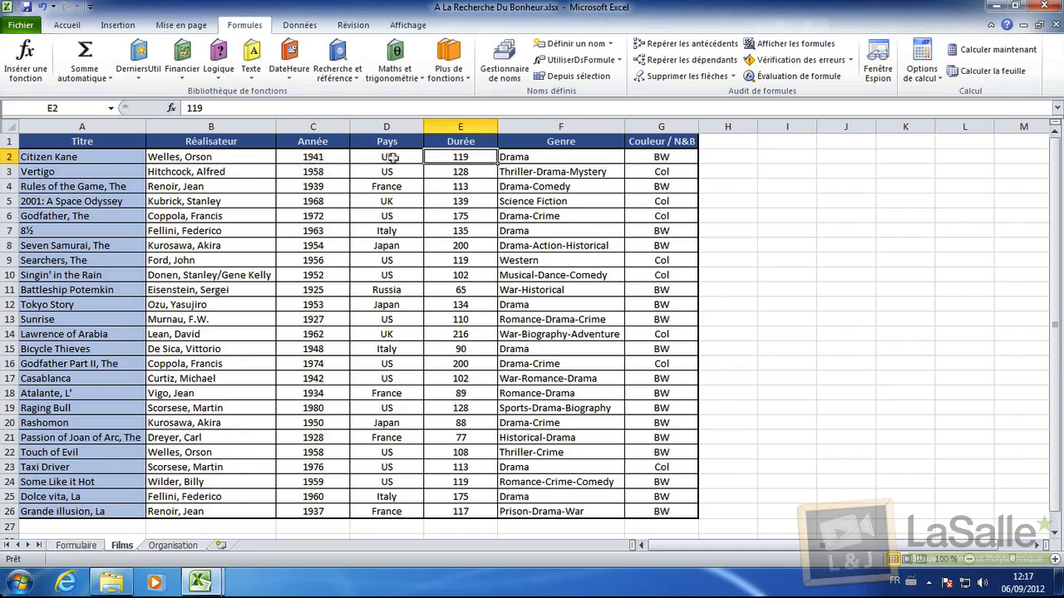
click(487, 126)
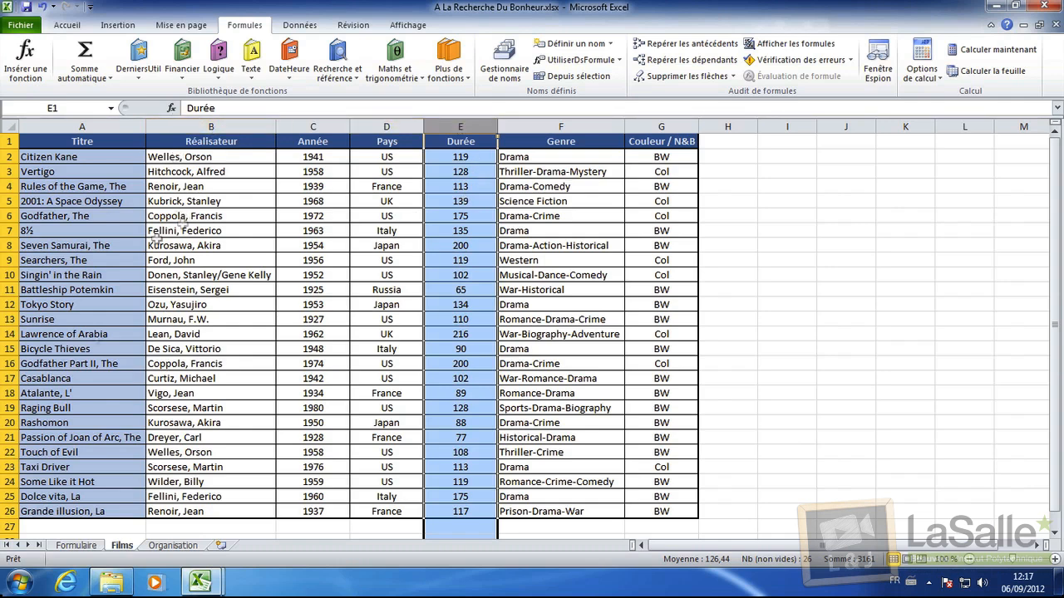
click(90, 547)
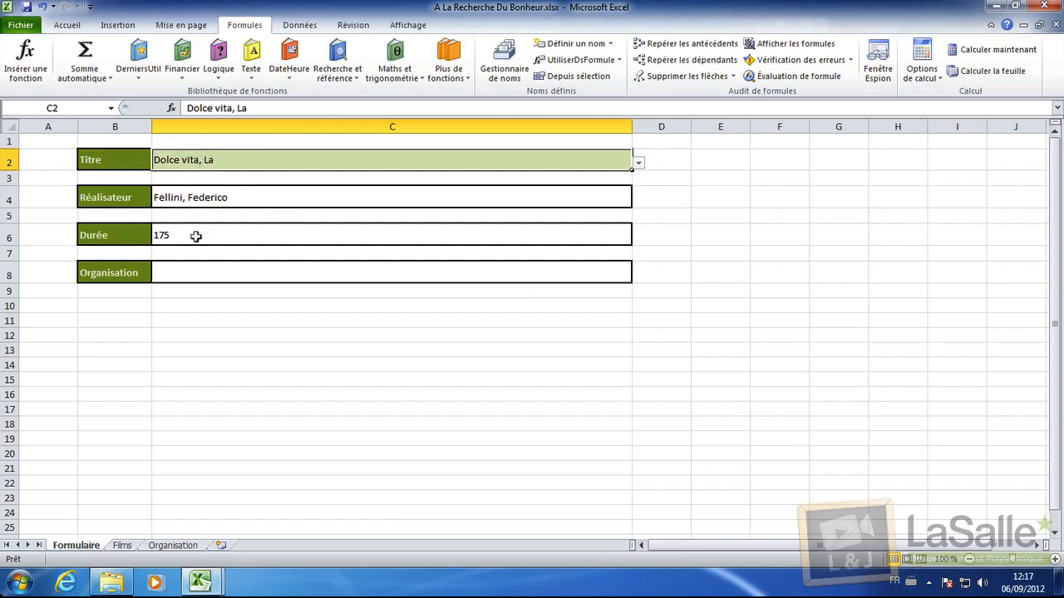
Examine the duration thresholds and the organisation advice for each of them on the Organisation sheet
click(227, 282)
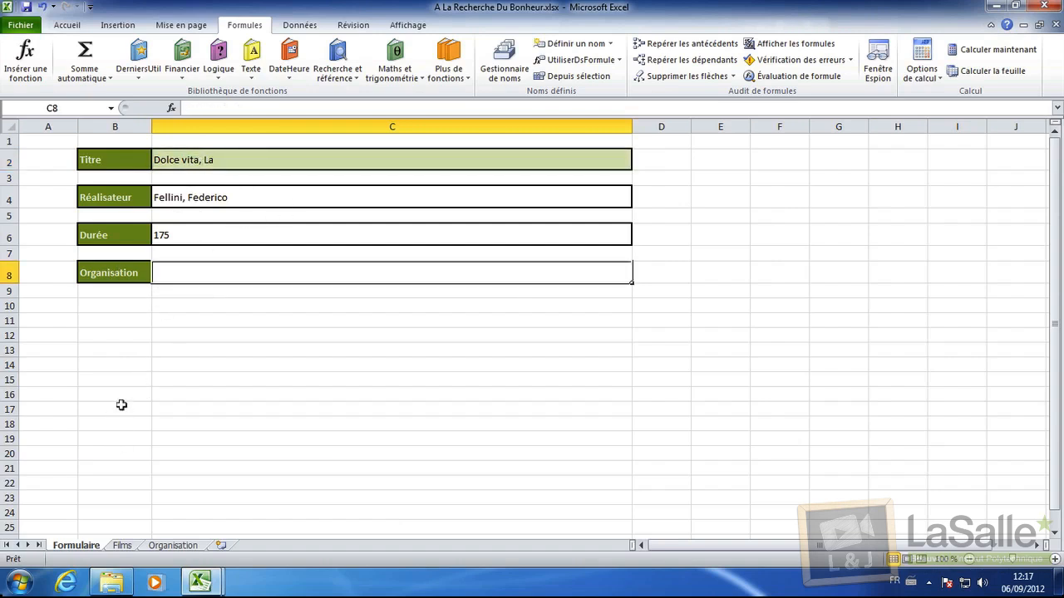
click(171, 546)
click(242, 330)
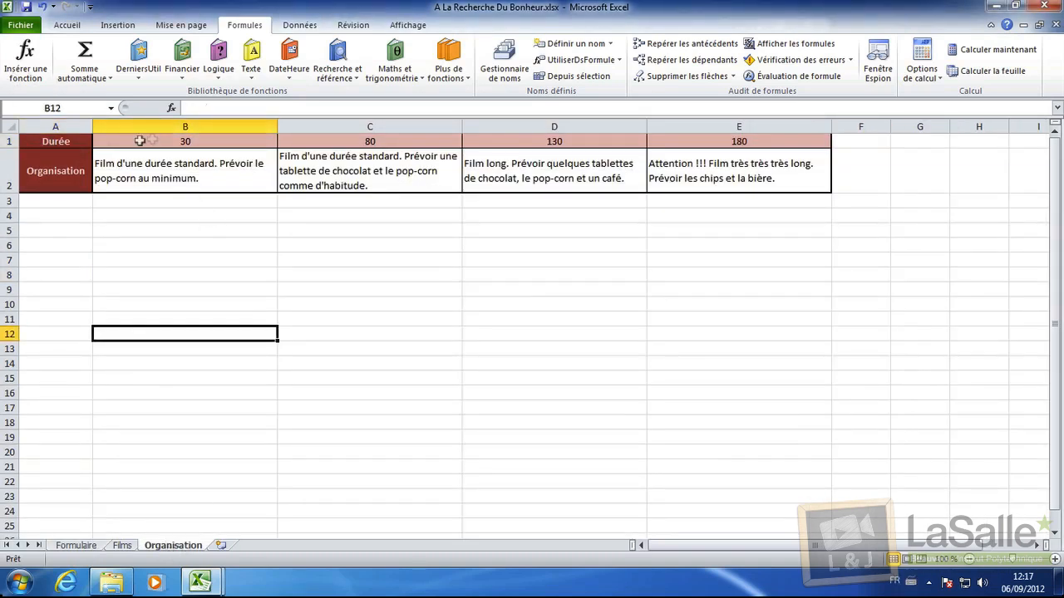
click(137, 170)
click(365, 178)
click(524, 169)
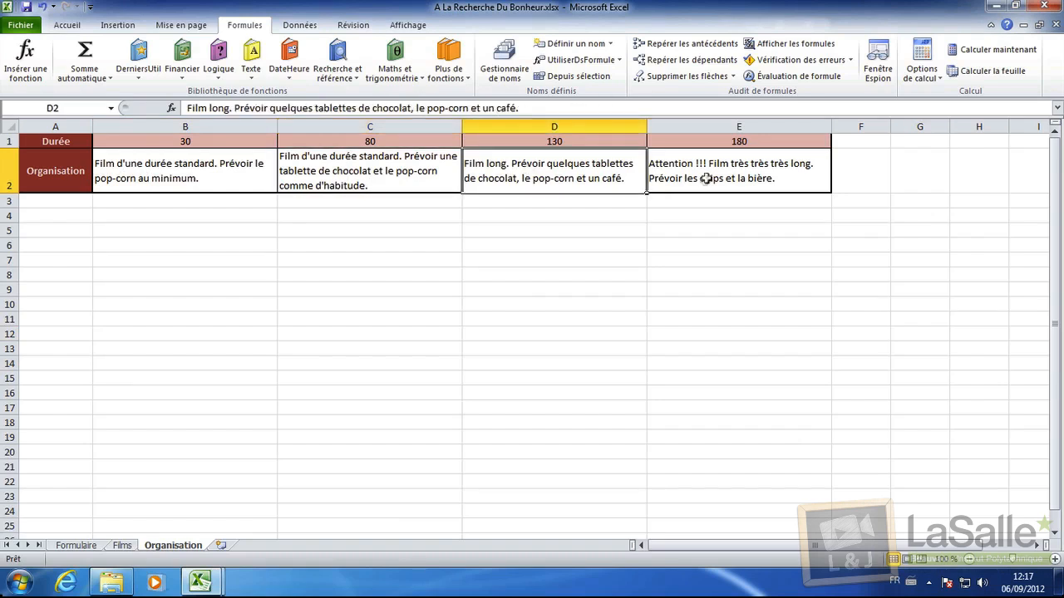
click(706, 180)
click(189, 182)
click(359, 175)
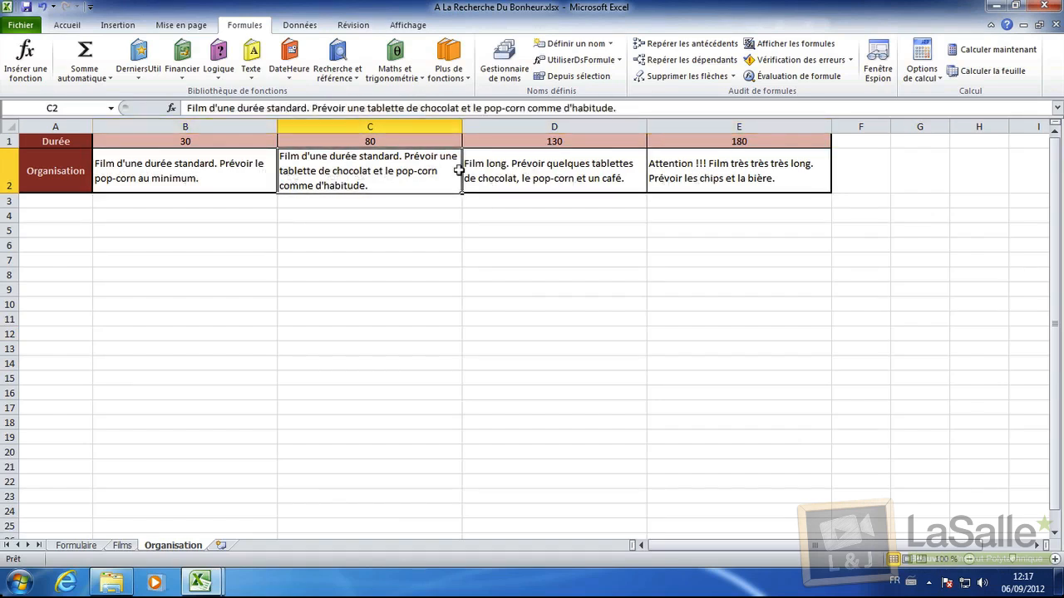
click(714, 182)
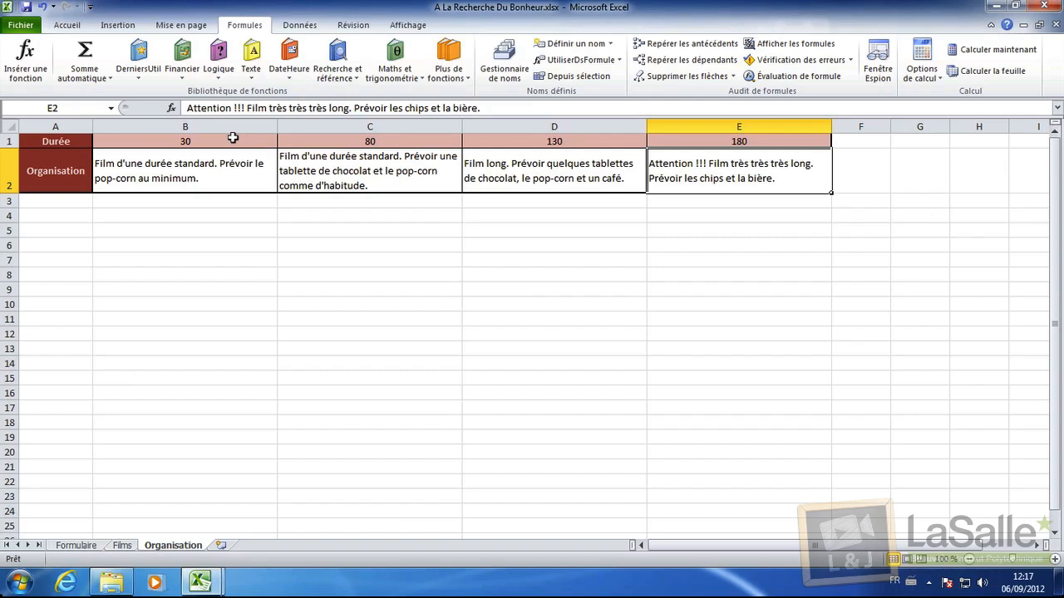
click(228, 165)
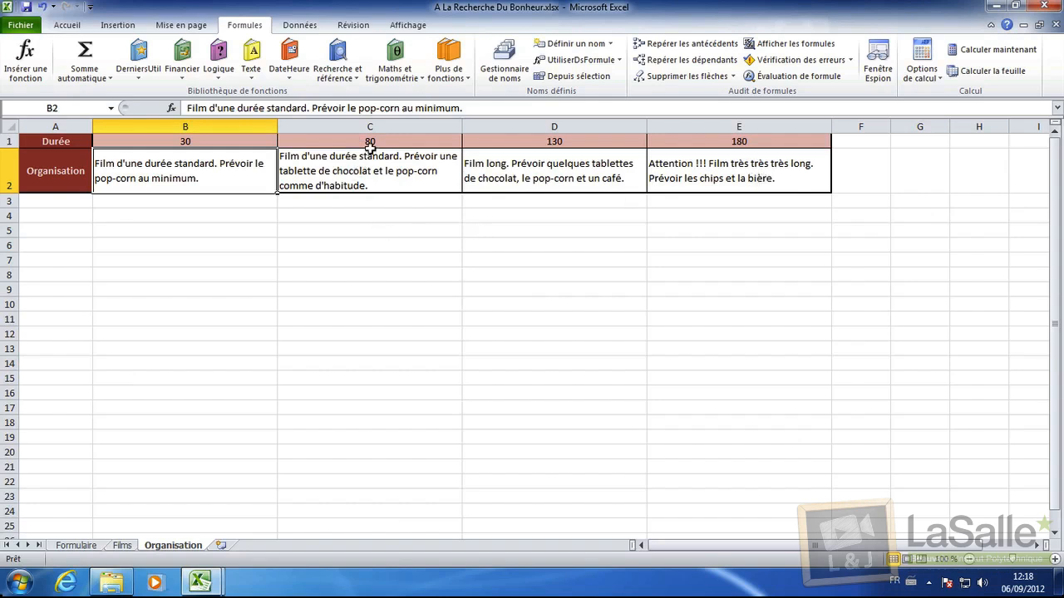
click(368, 175)
click(231, 219)
click(52, 198)
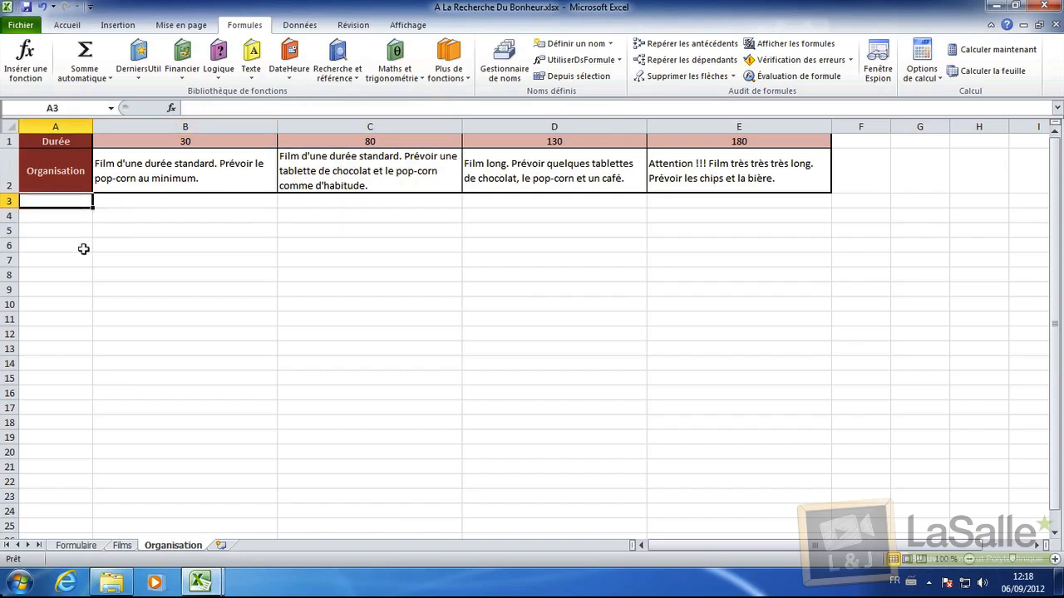
Define the name orga for the range B1:E2 of the Organisation sheet, leaving out the header column
click(175, 139)
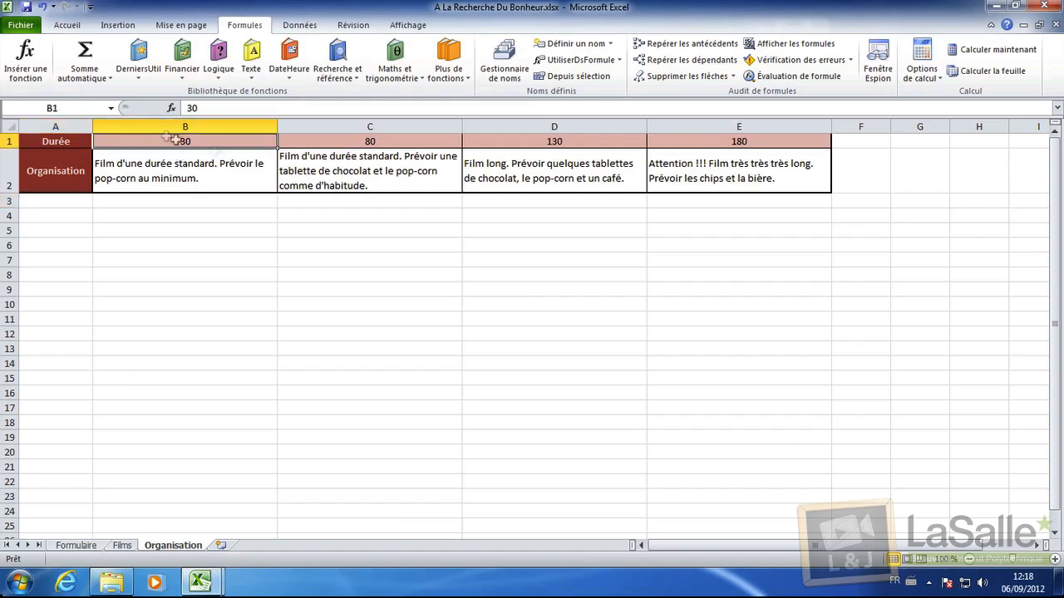
drag(175, 140, 723, 178)
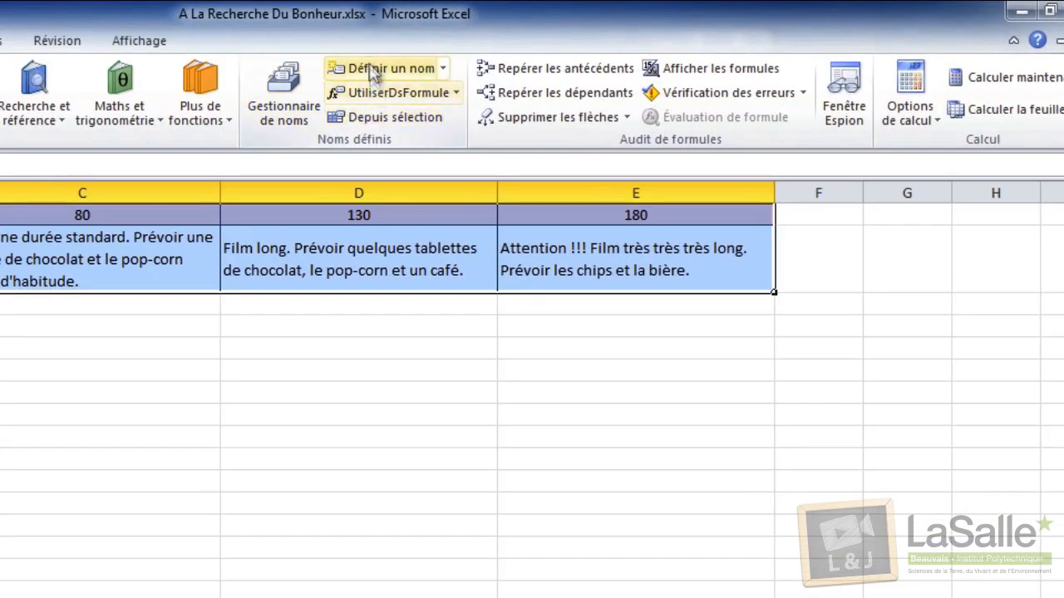
click(371, 69)
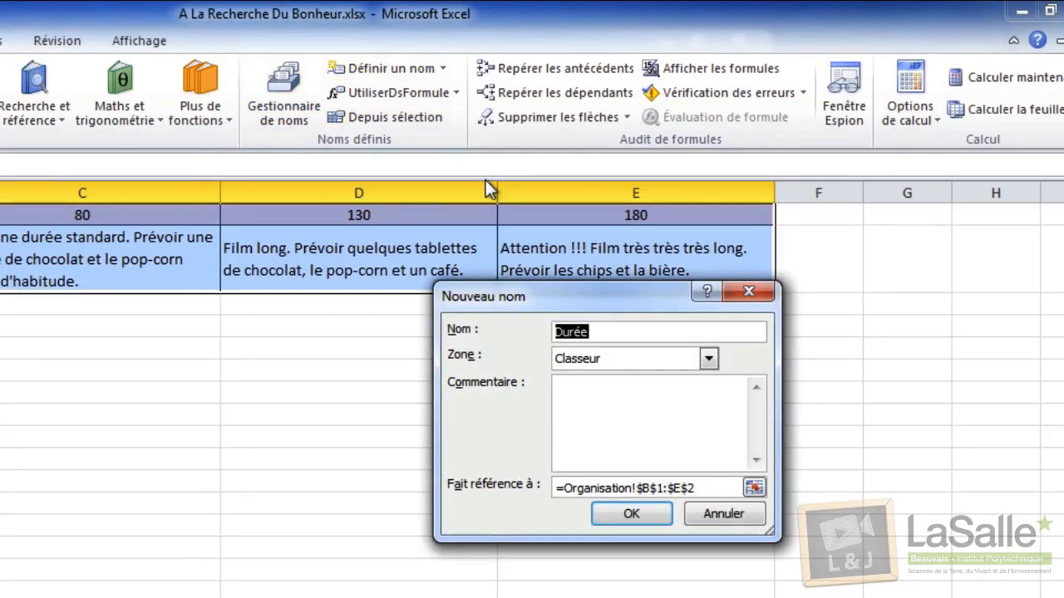
text(organ)
key(BackSpace)
click(625, 511)
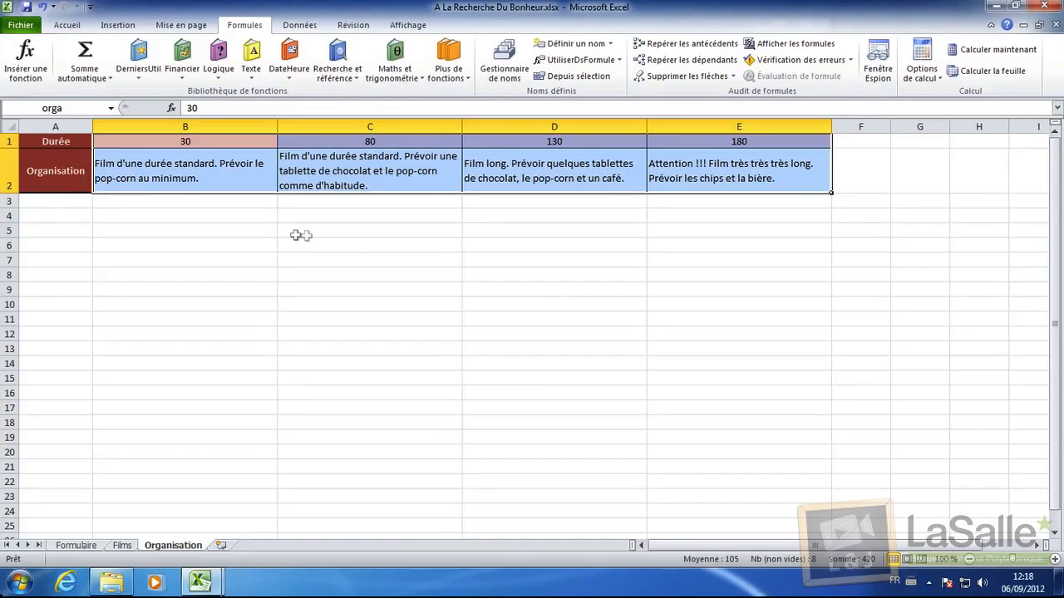
Compare the duration thresholds in B1:E1 of the Organisation sheet with the film durations on the Films sheet
click(266, 216)
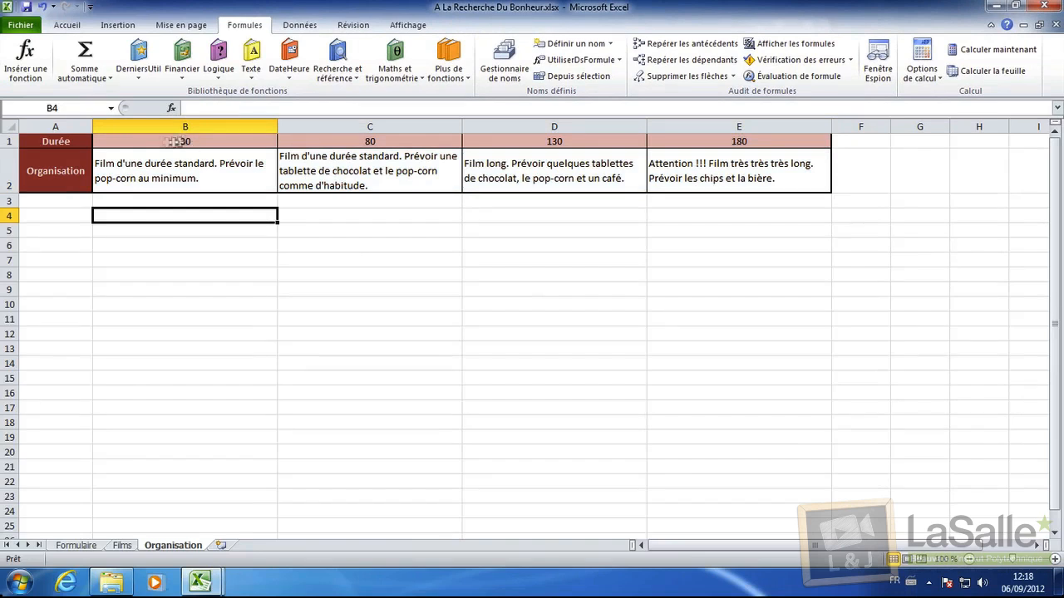
drag(143, 141, 739, 141)
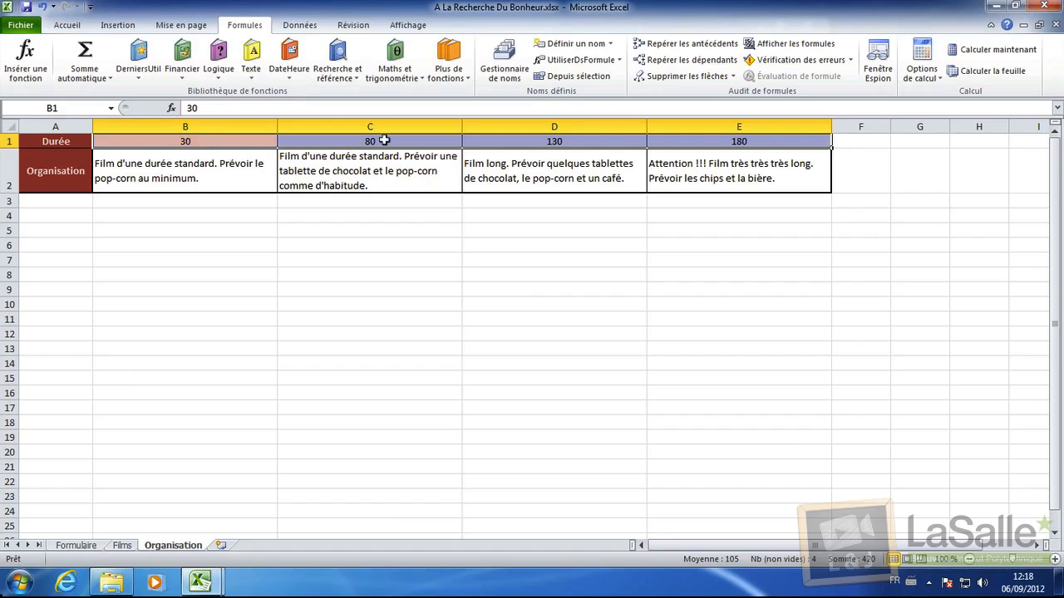
click(123, 546)
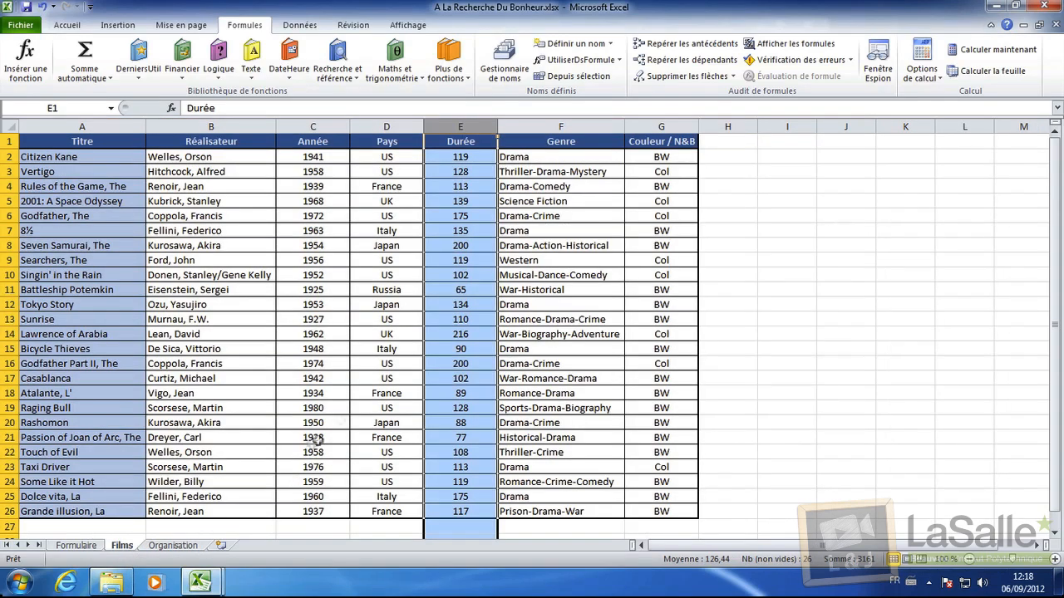
click(476, 157)
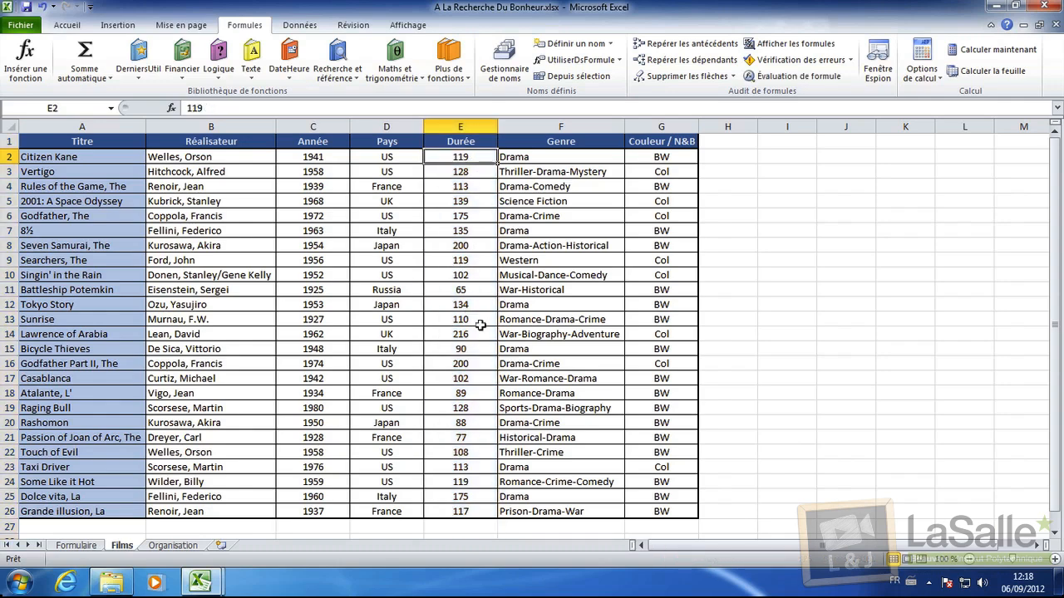
Start a RECHERCHEH formula in the Organisation cell C8 of the Formulaire sheet, with C6 as the lookup value
click(76, 545)
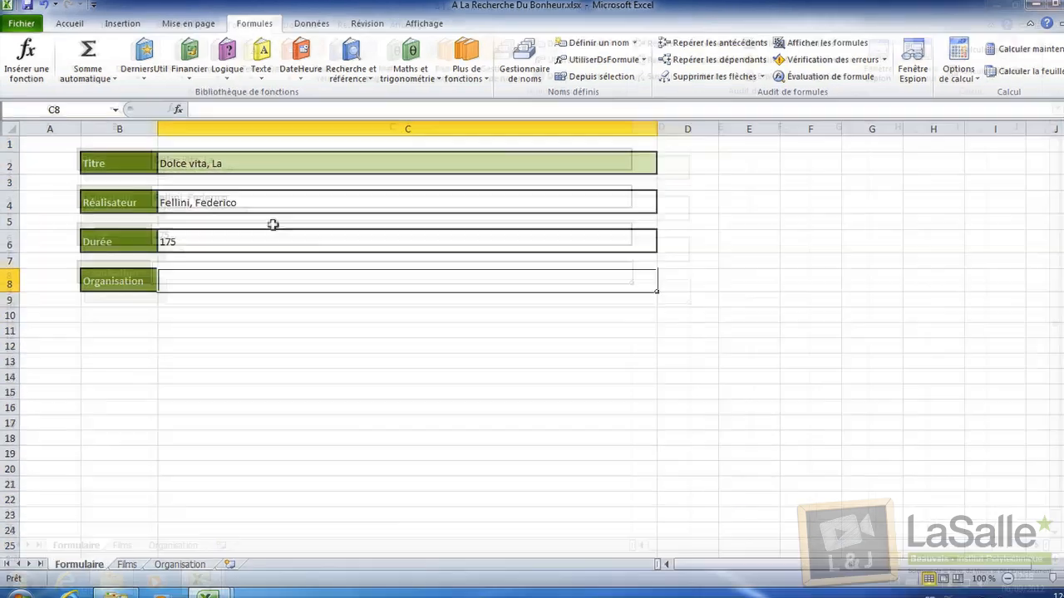
double_click(229, 282)
text(=REC)
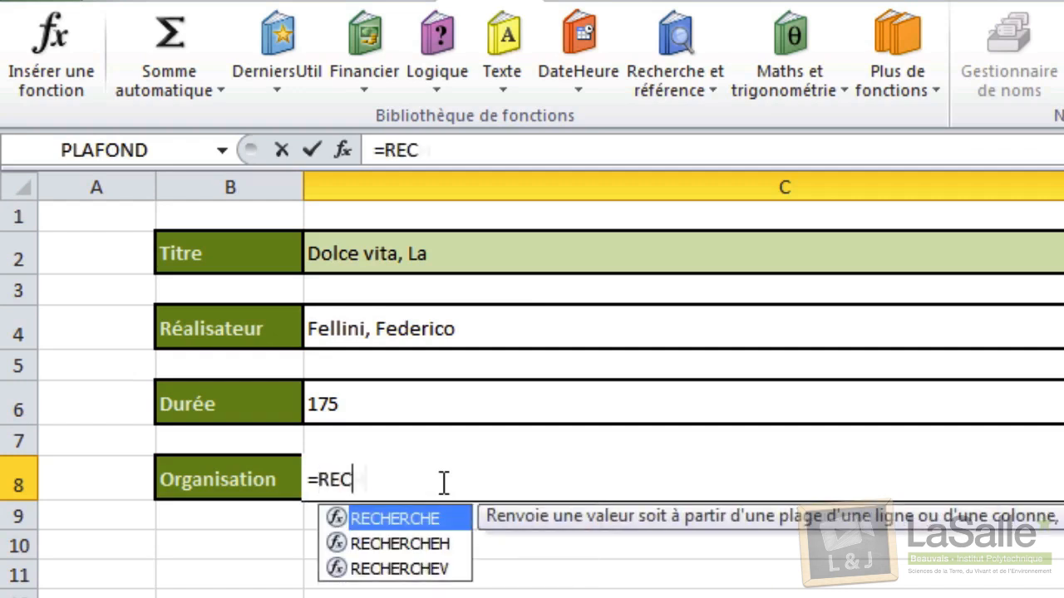
text(H)
double_click(444, 544)
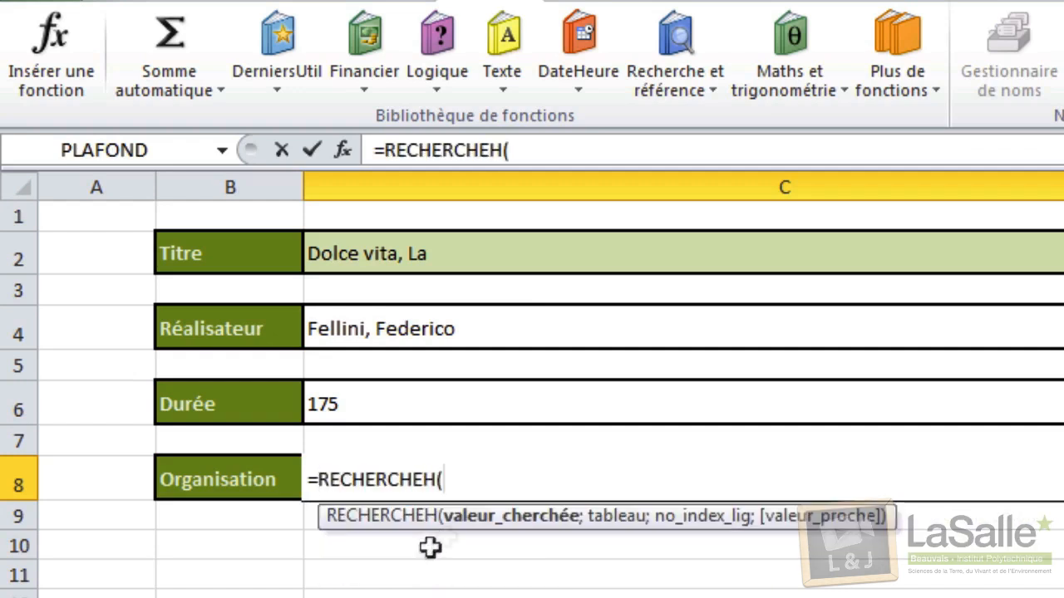
click(480, 403)
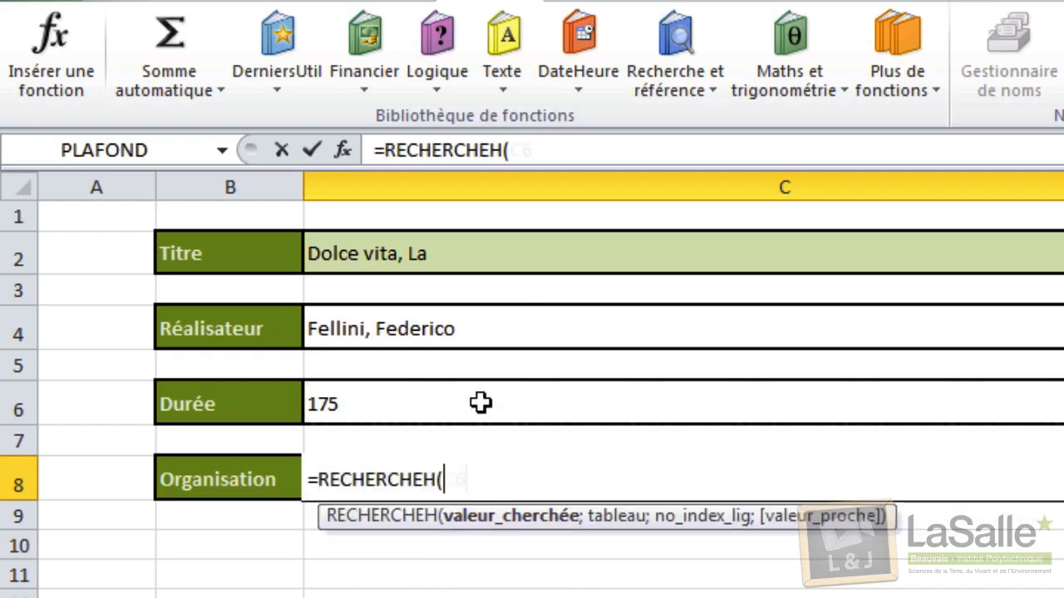
text(;)
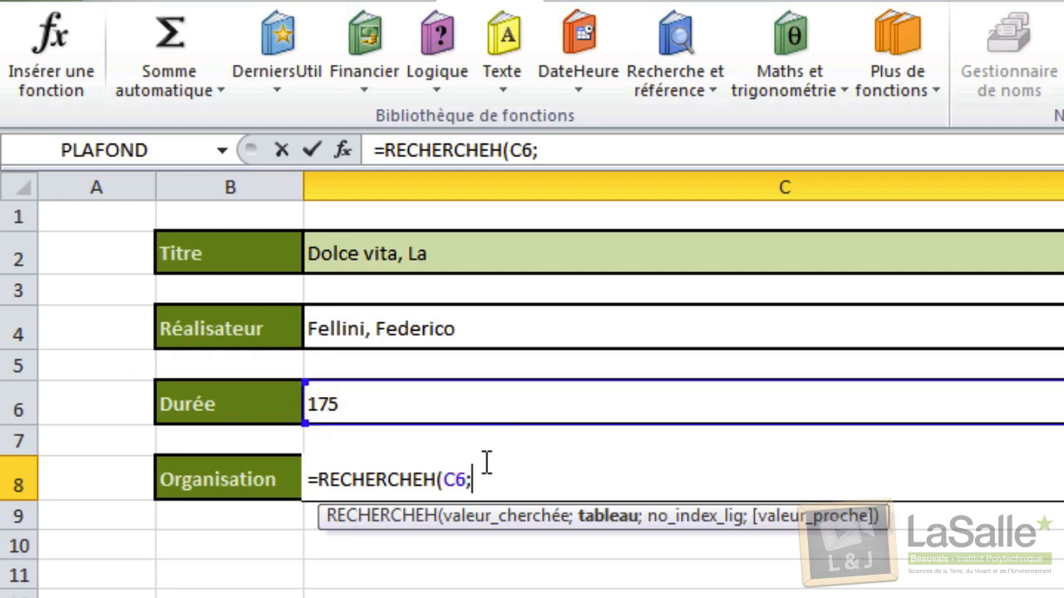
Complete the RECHERCHEH formula in C8 with orga as the table, 2 as the row index and VRAI for an approximate match
text(a)
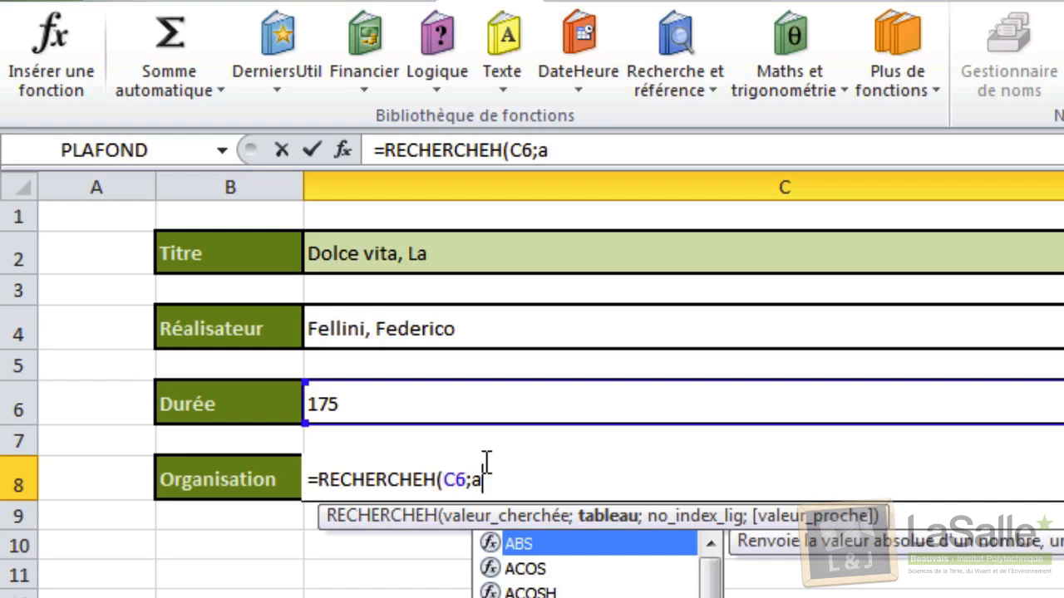
key(BackSpace)
text(org)
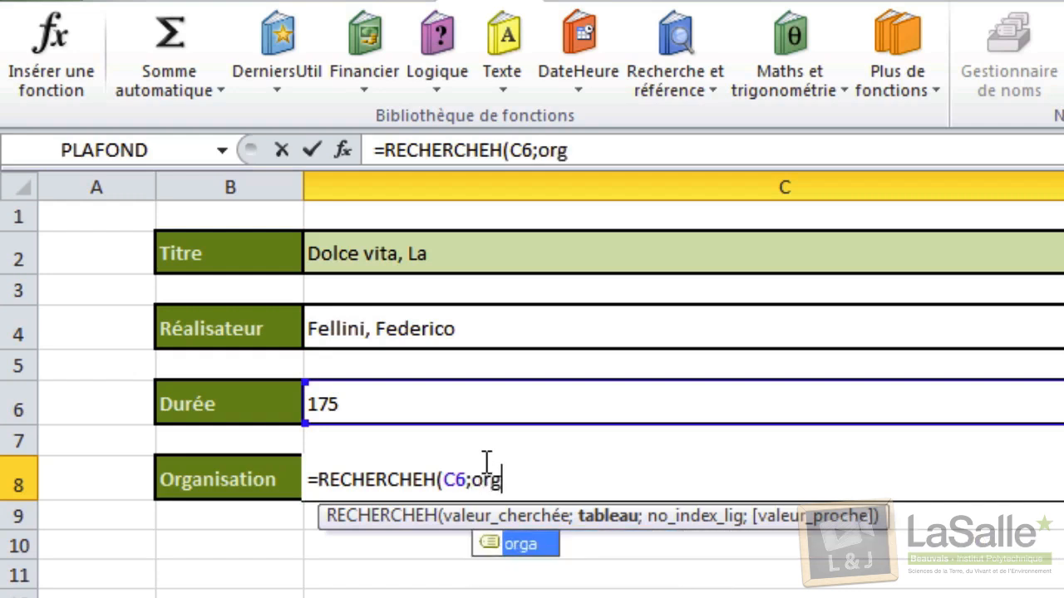
double_click(516, 544)
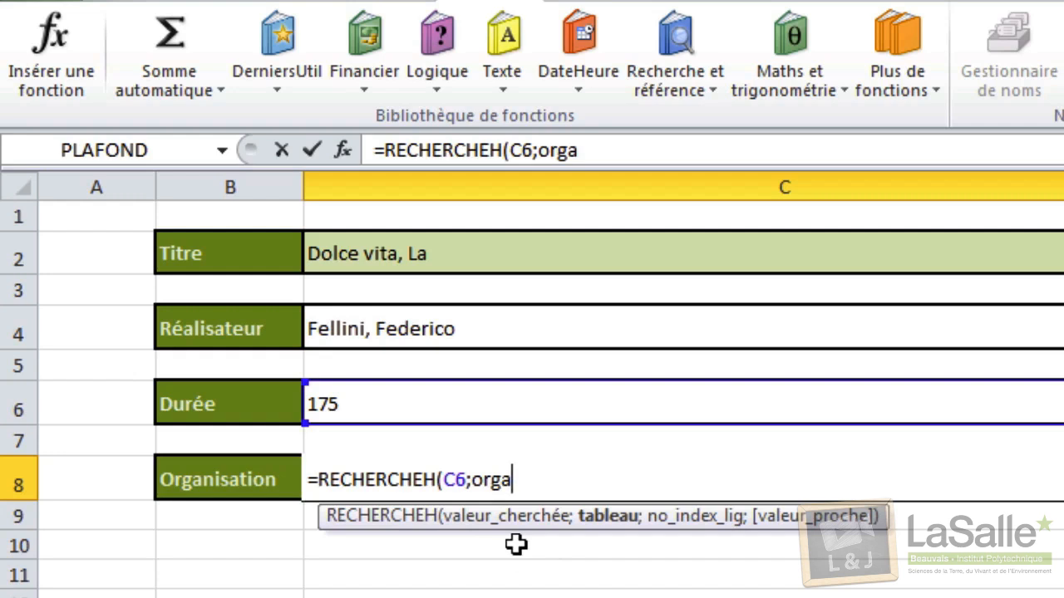
text(;)
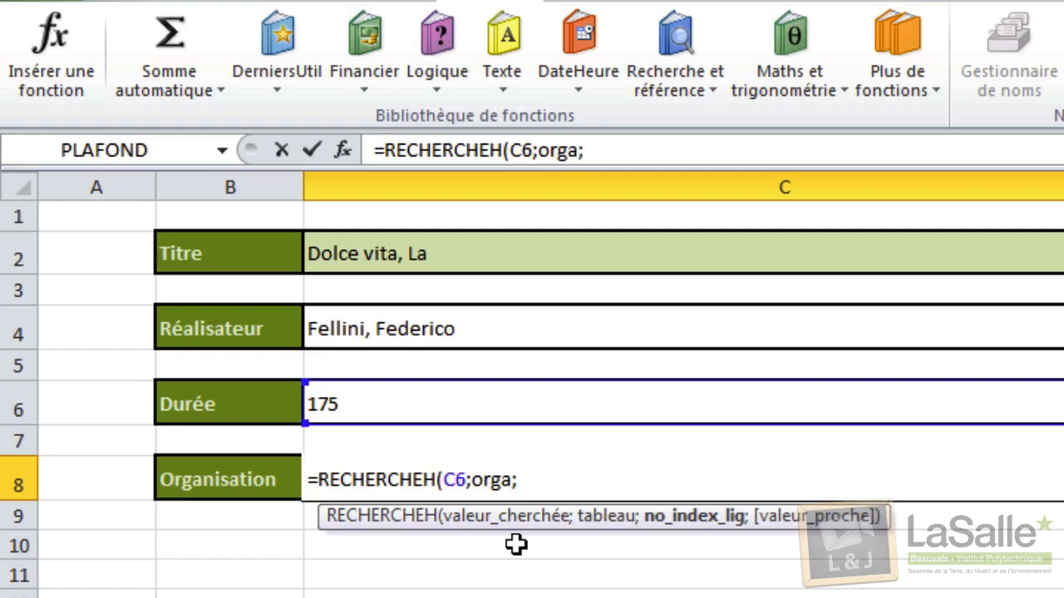
text(2;)
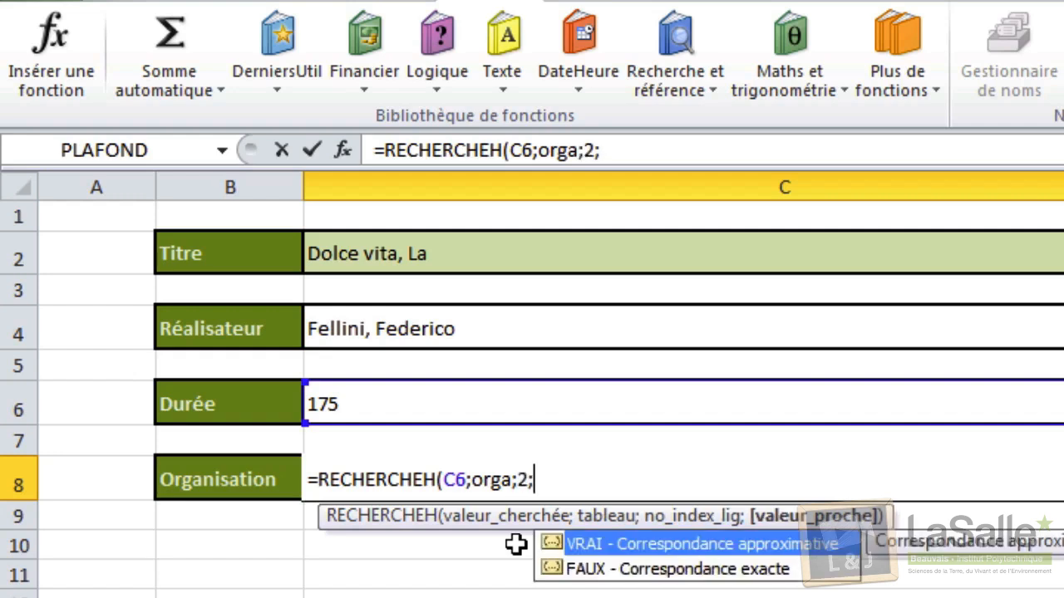
double_click(581, 543)
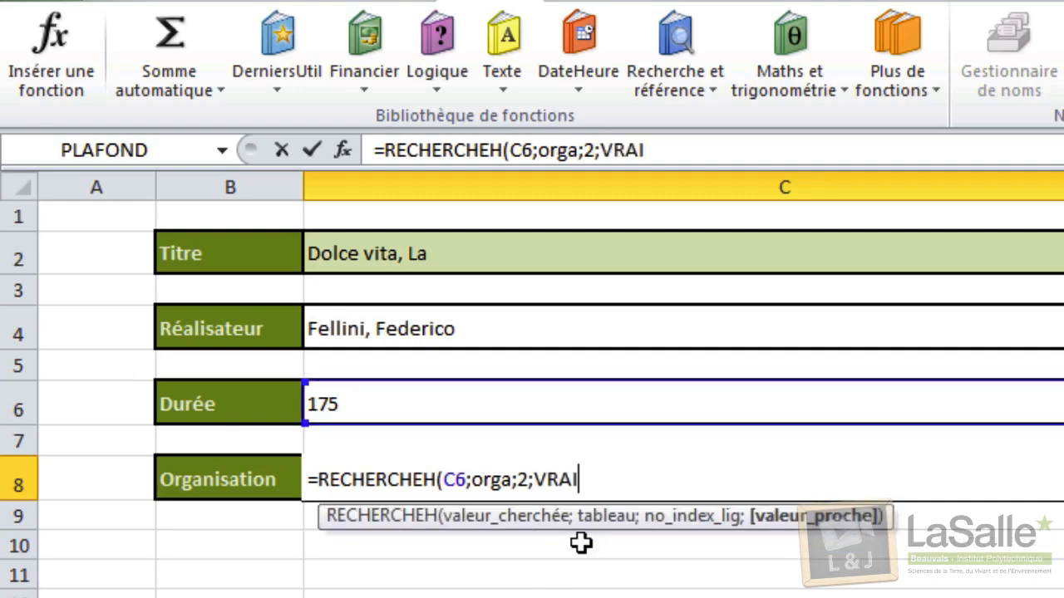
text())
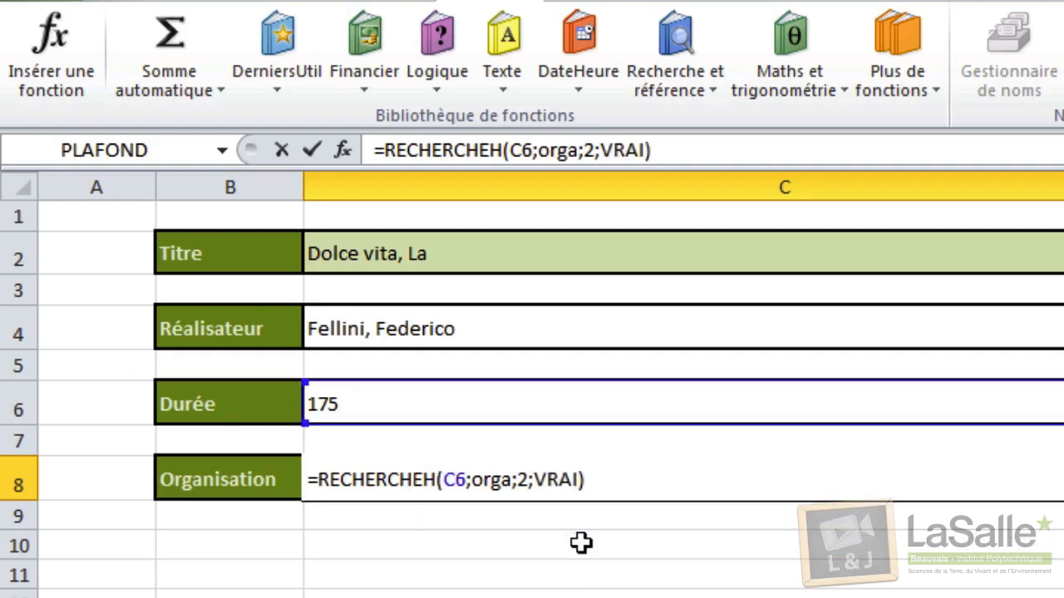
key(Return)
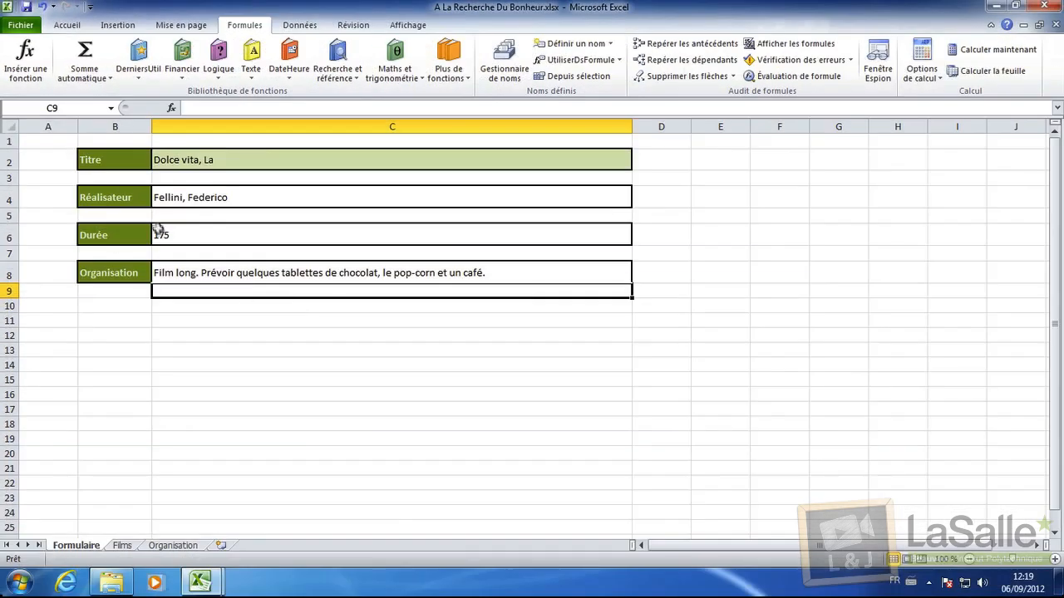
Compare the duration in C6 of the Formulaire sheet with the thresholds and advice in columns D and E of the Organisation sheet
click(158, 232)
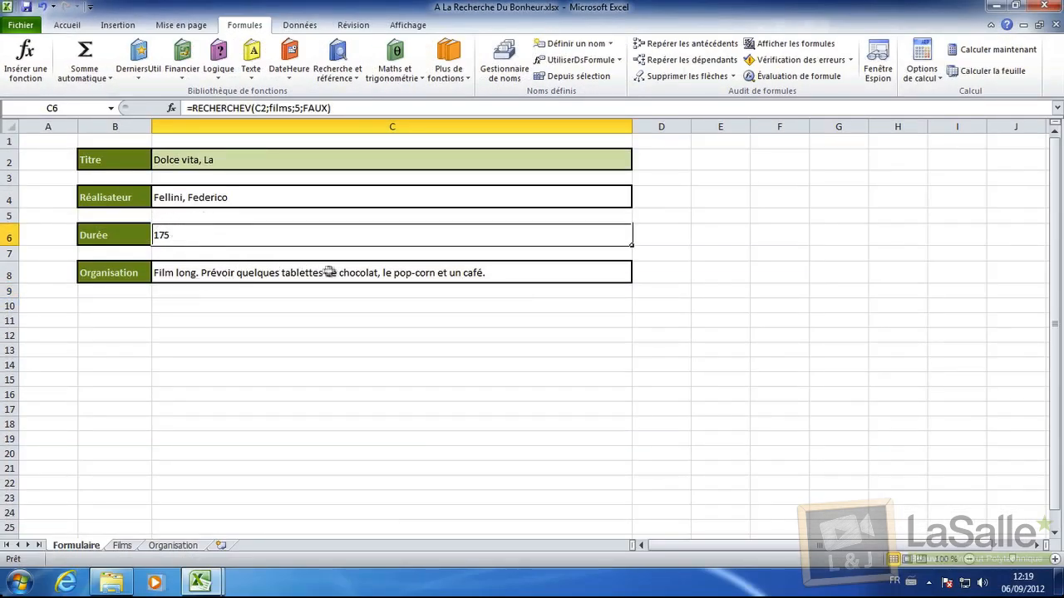
click(173, 545)
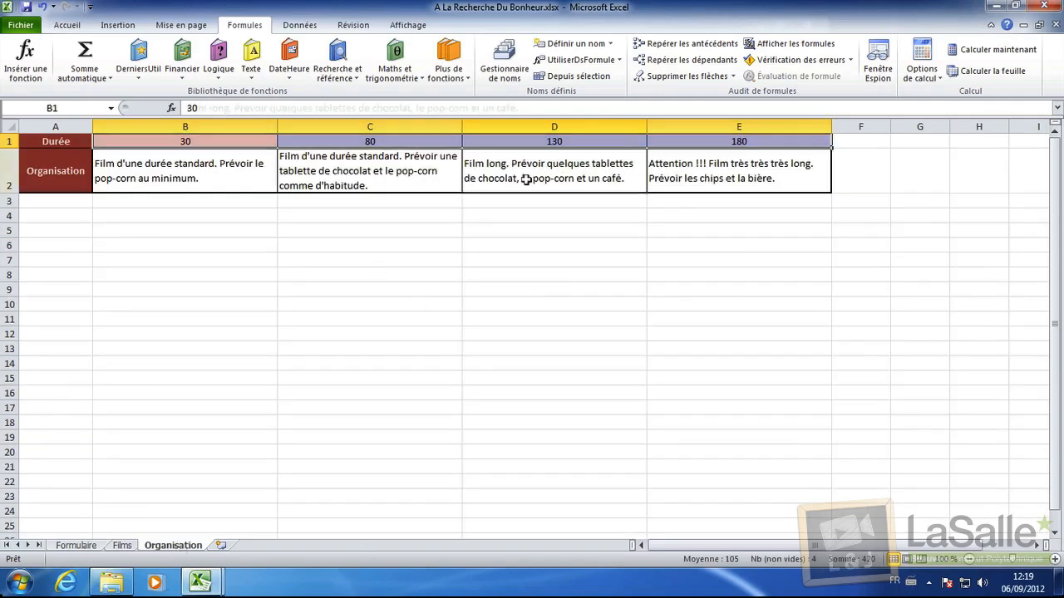
click(525, 178)
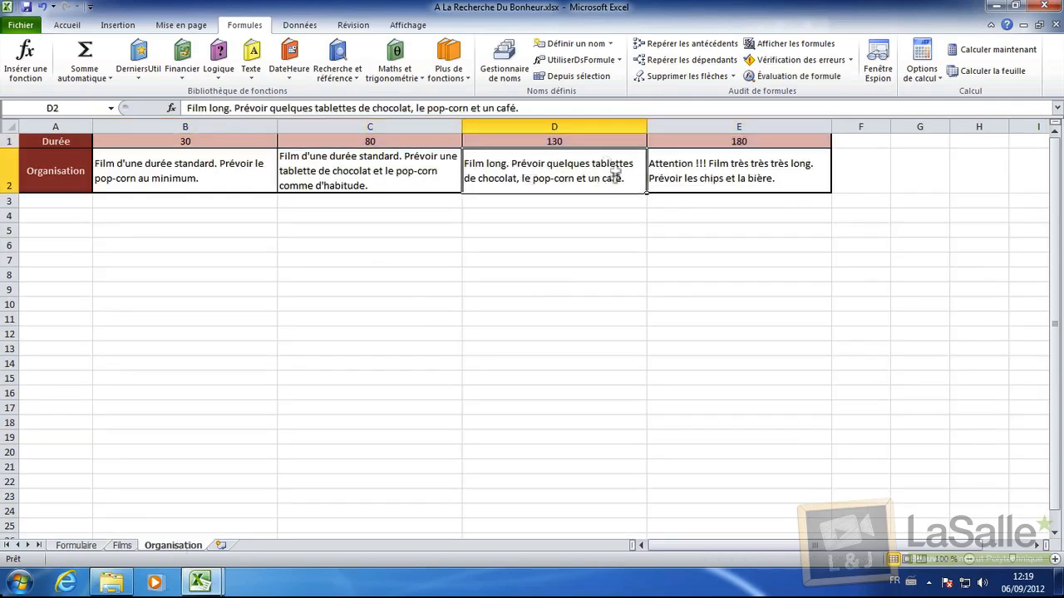
click(554, 141)
click(725, 141)
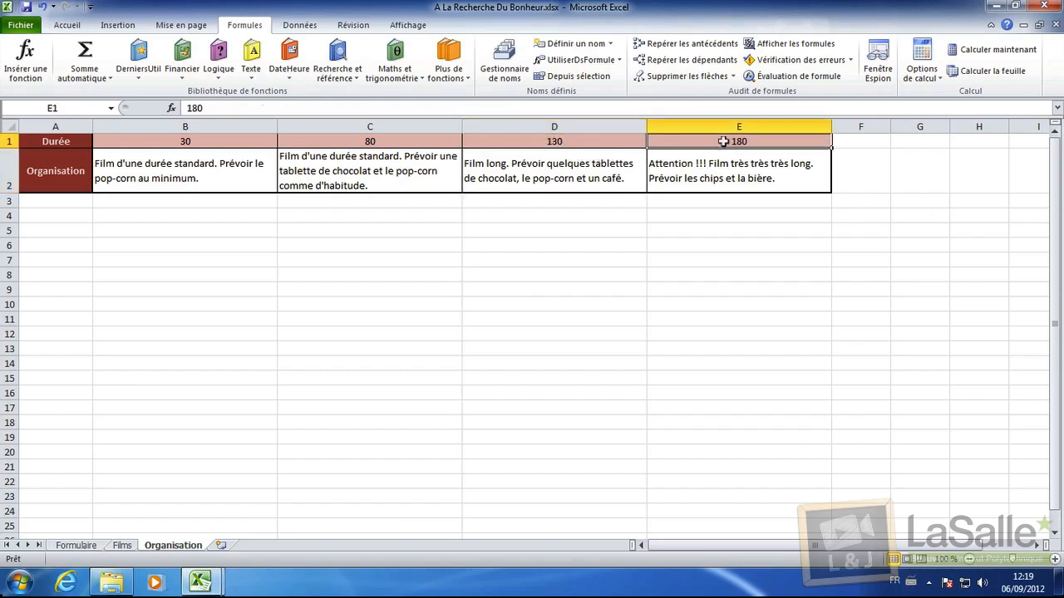
click(622, 170)
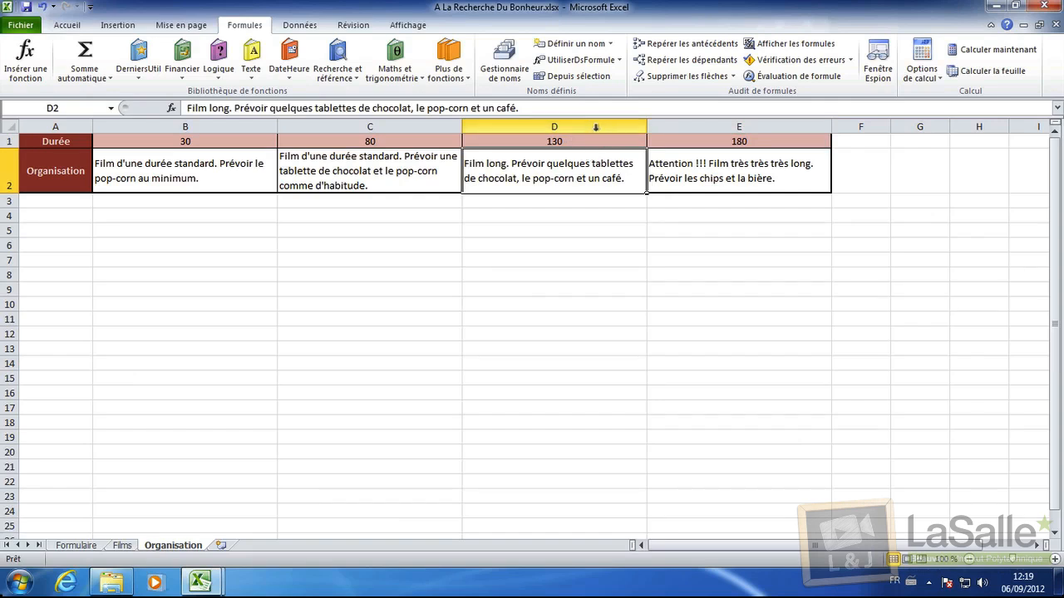
click(553, 140)
click(552, 164)
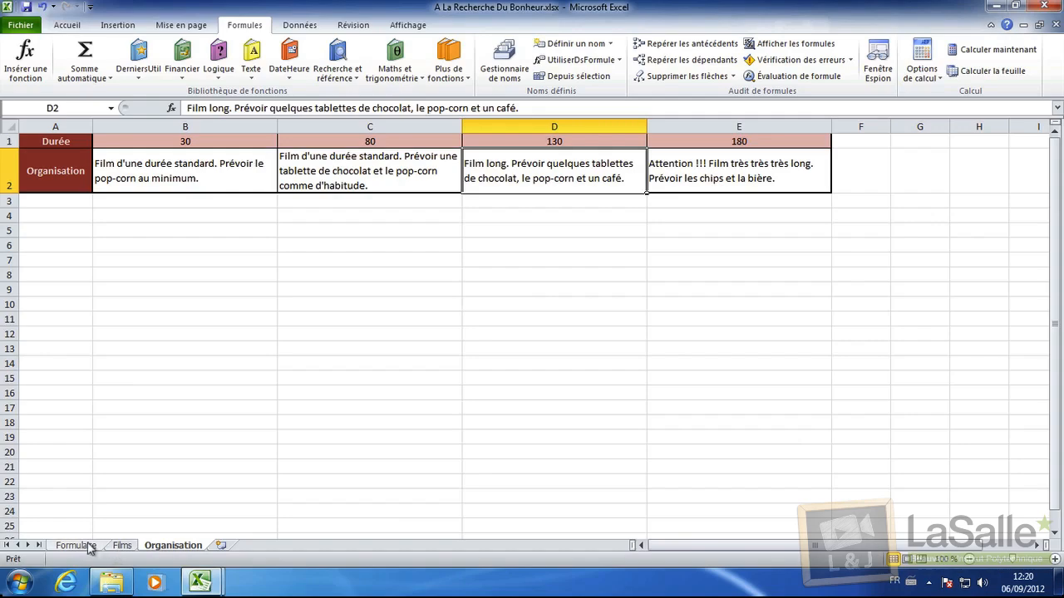
Choose Citizen Kane as the title in C2 of the Formulaire sheet and check the director, duration and organisation cells
click(87, 546)
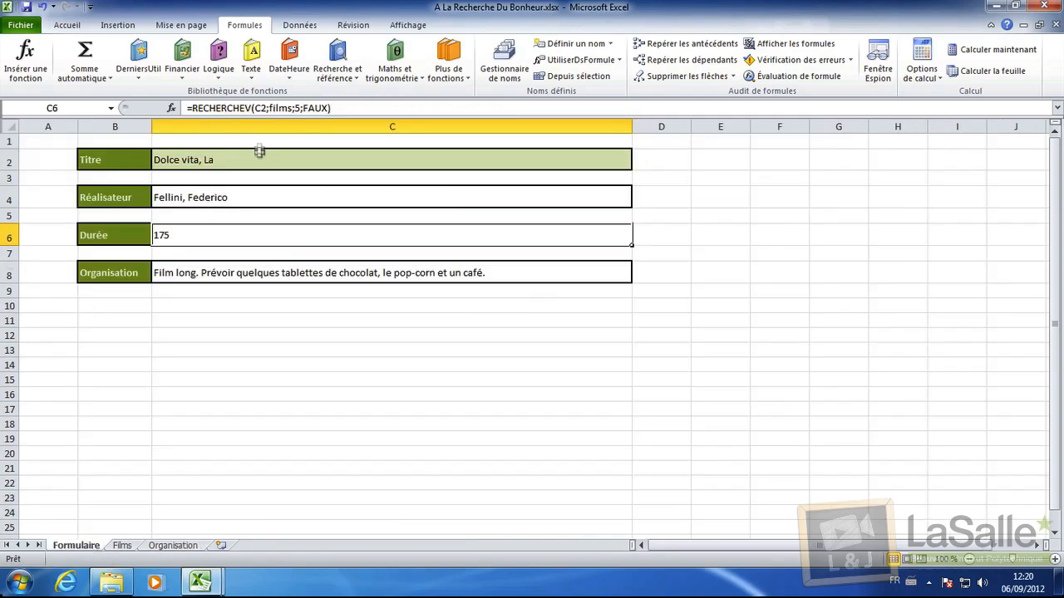
click(575, 160)
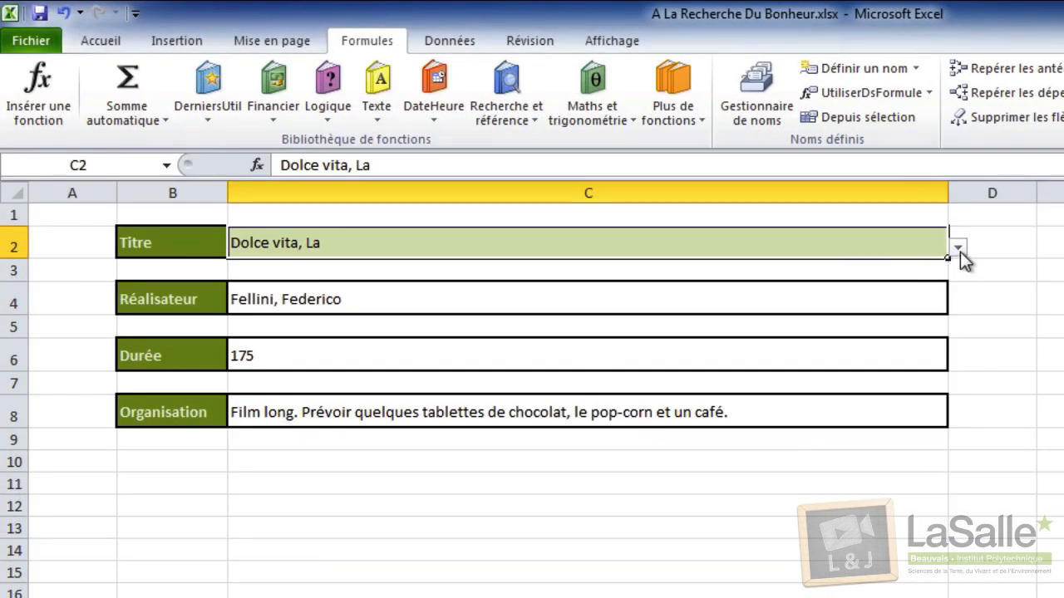
click(959, 250)
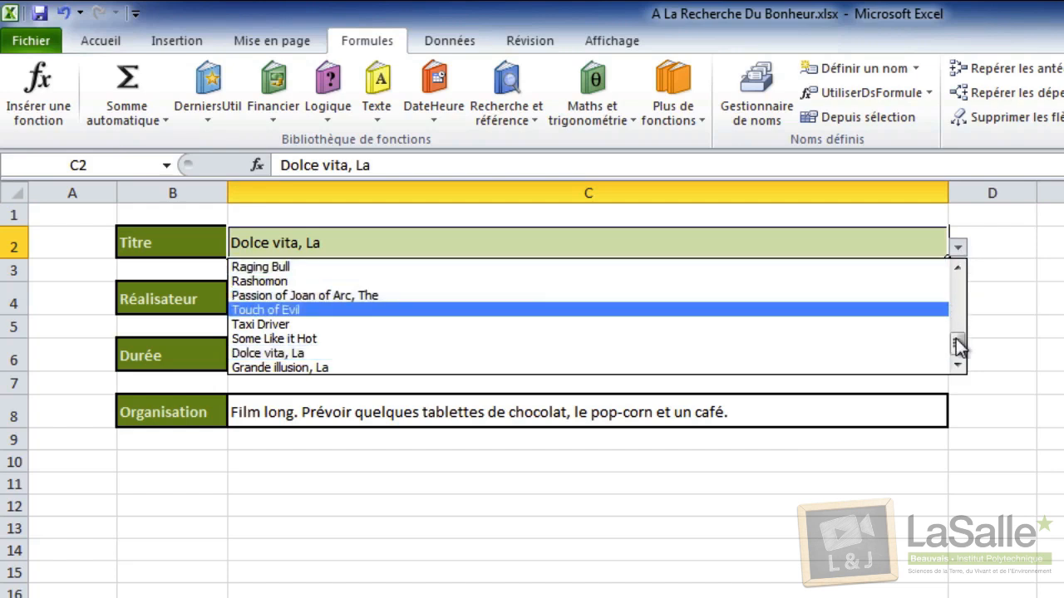
drag(958, 350, 959, 284)
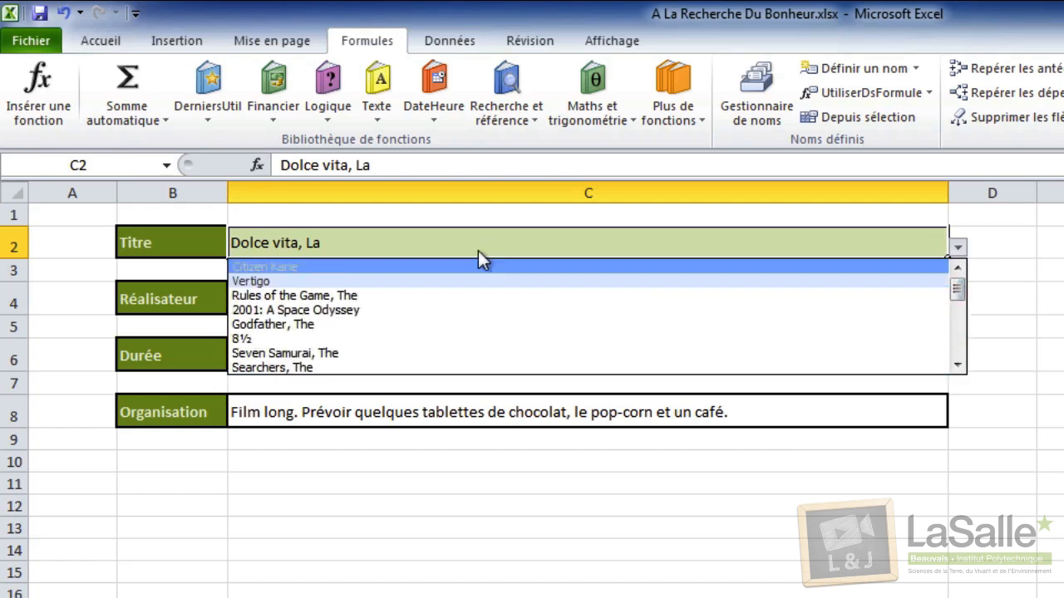
click(474, 267)
click(302, 302)
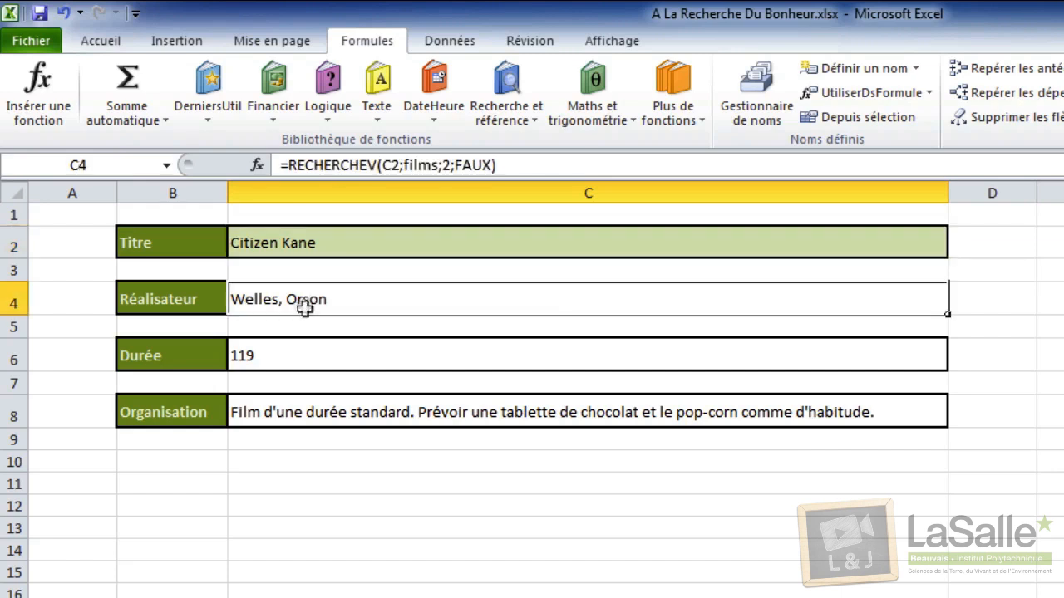
click(283, 350)
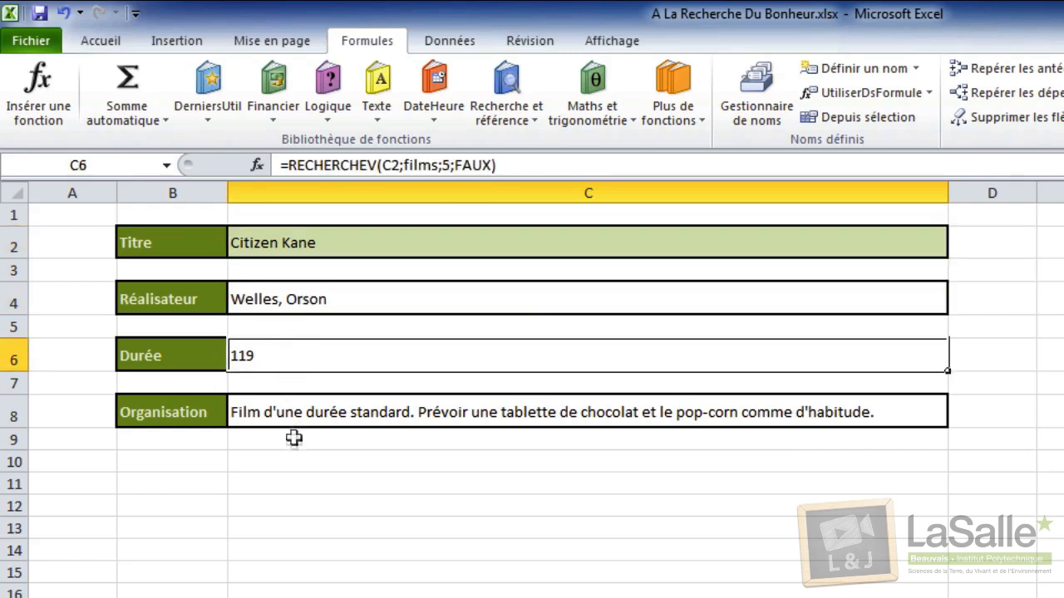
click(292, 410)
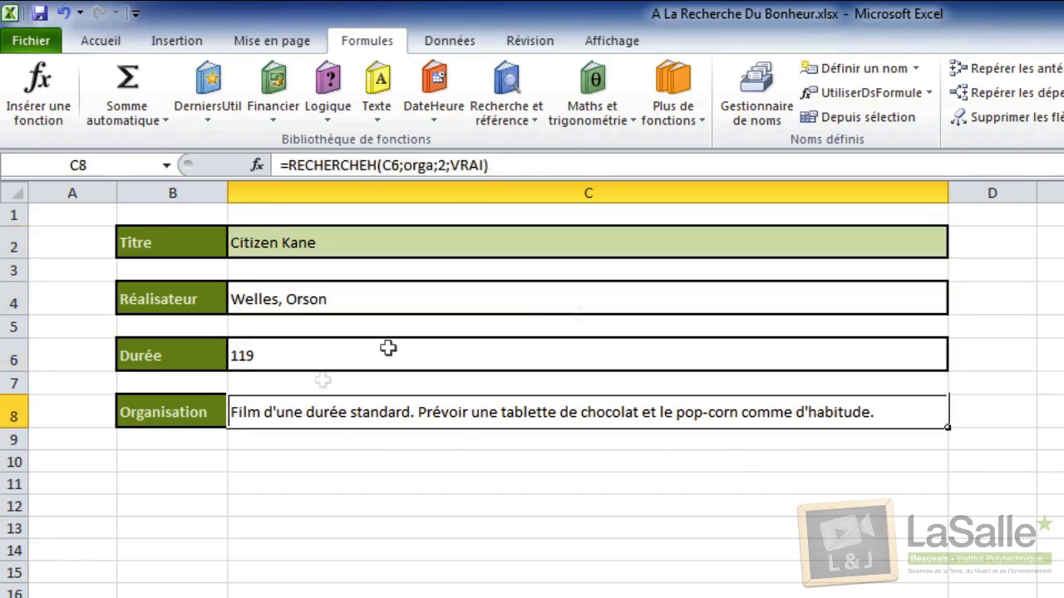
Choose Godfather Part II, The as the title in C2 and check the organisation advice in C8
click(914, 236)
click(958, 247)
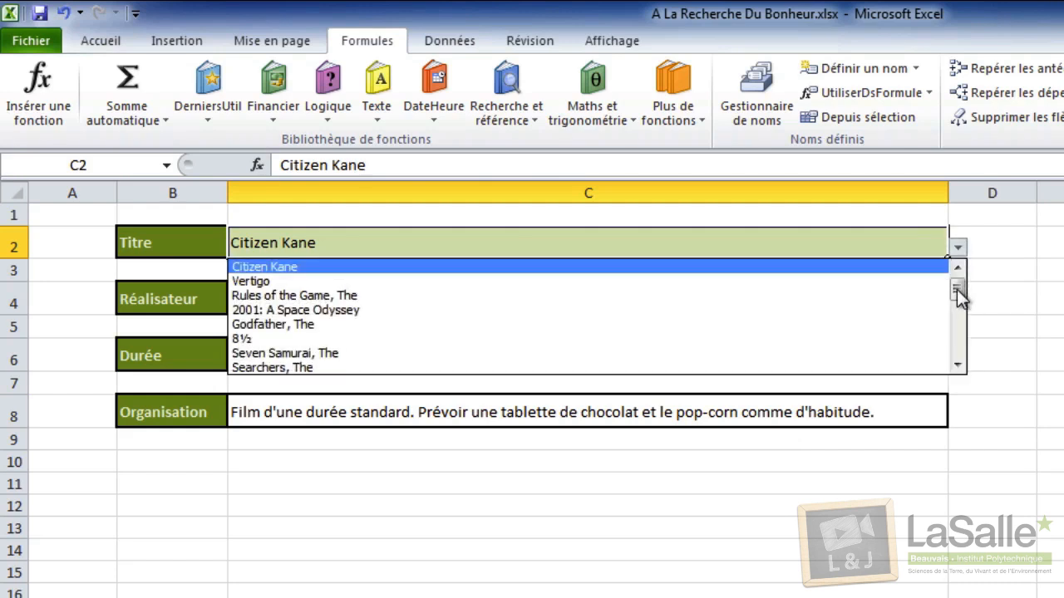
drag(960, 289, 960, 329)
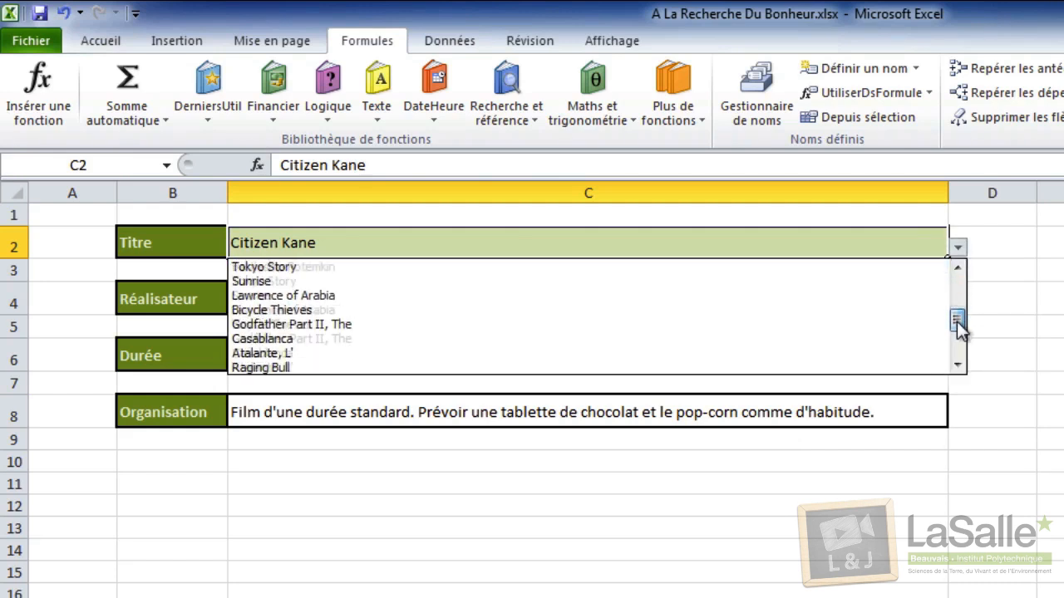
click(765, 323)
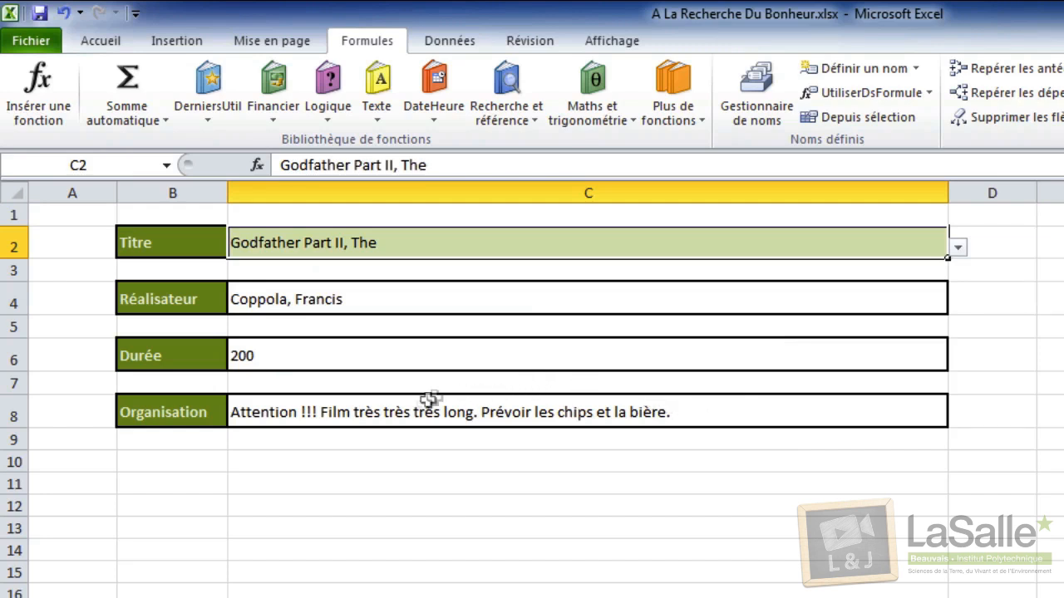
click(370, 413)
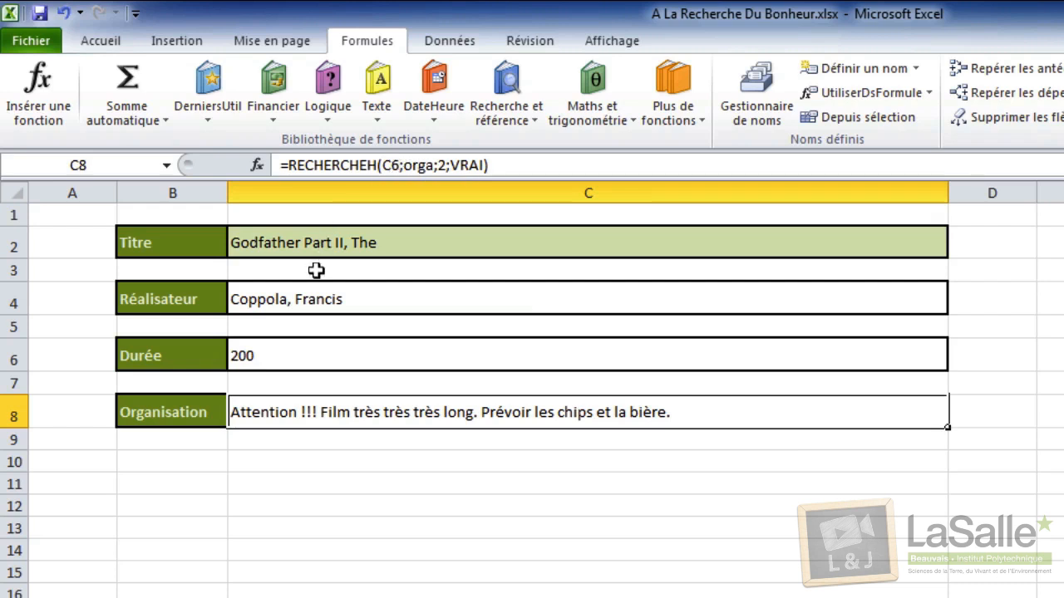
Replace the C6 reference in the formula of C8 with RECHERCHEV(C2;films;5;FAUX), copied from the Durée cell's formula
click(266, 354)
drag(515, 163, 290, 171)
key(ctrl+c)
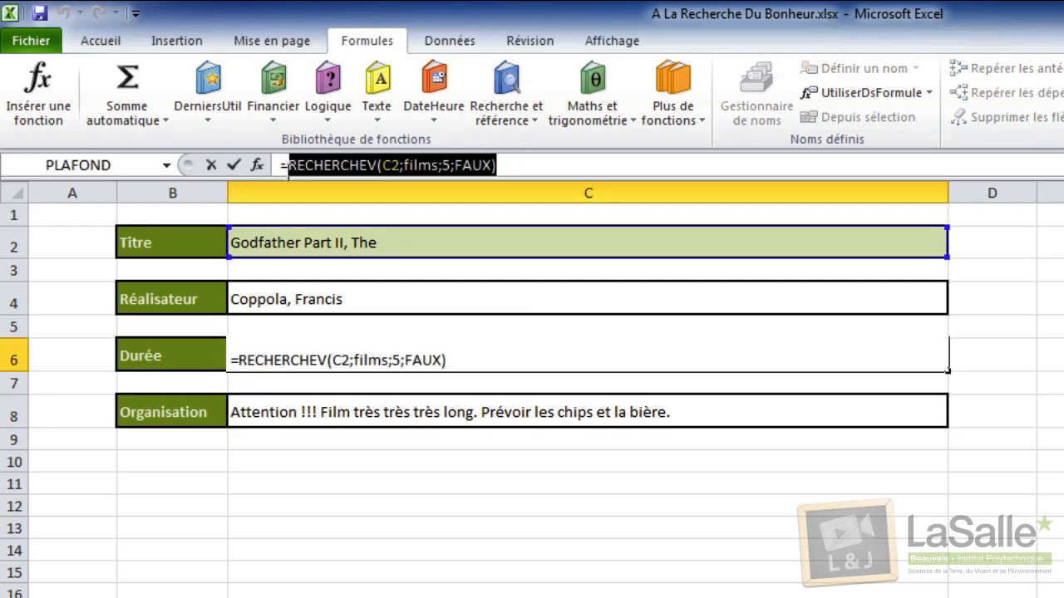
key(Escape)
click(386, 411)
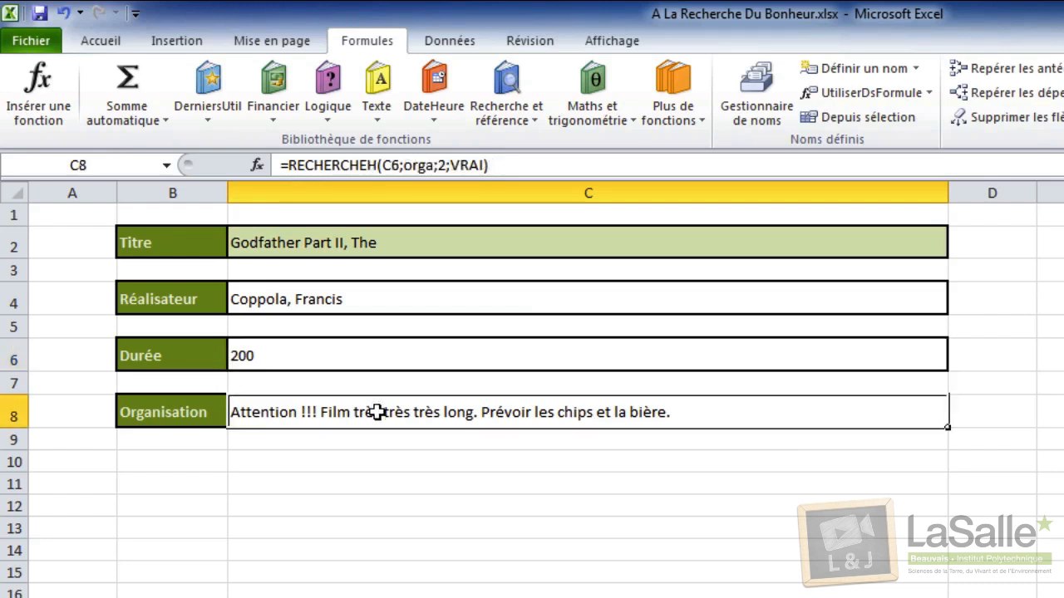
click(396, 165)
double_click(390, 165)
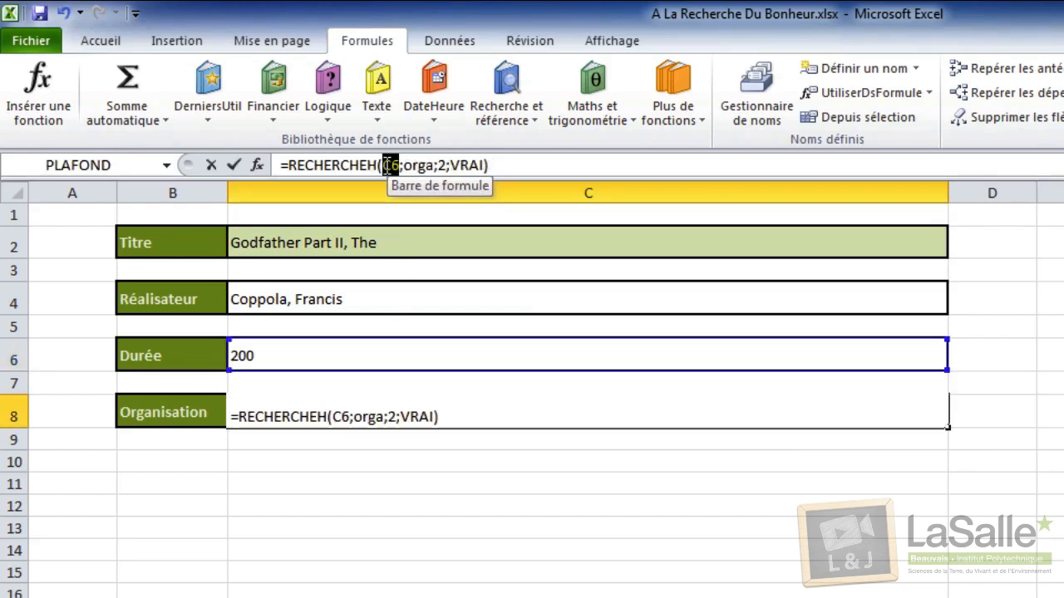
key(ctrl+v)
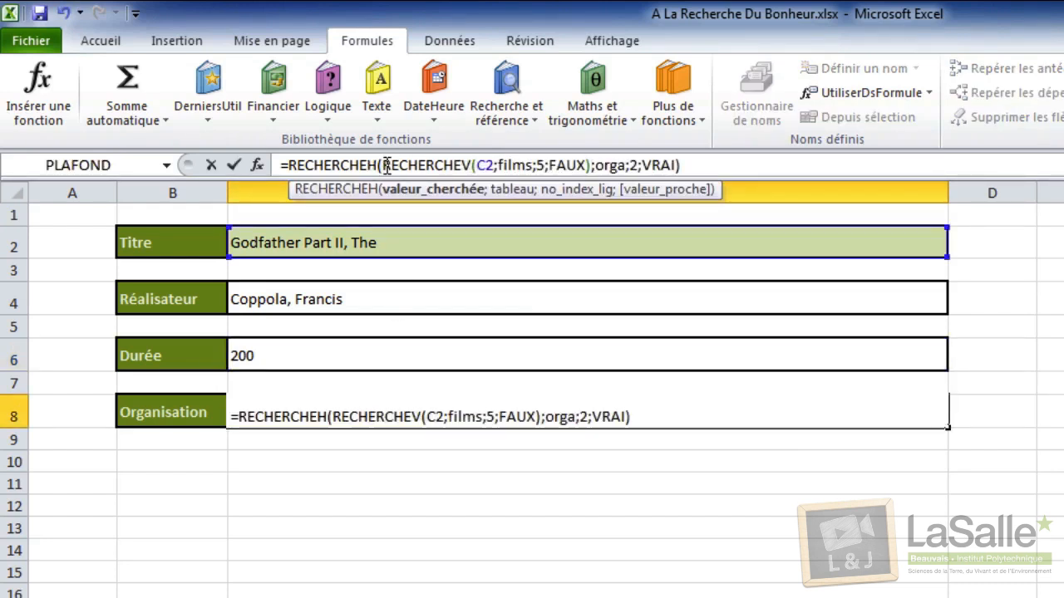
key(Return)
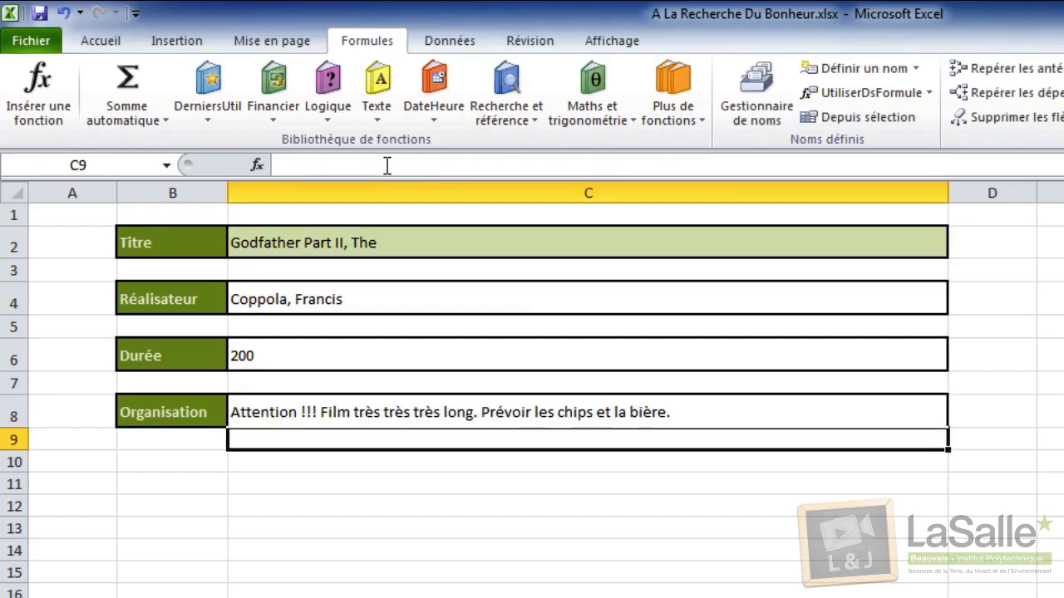
Choose Rashomon as the title in C2 and clear the duration formula from C6
click(640, 230)
click(959, 248)
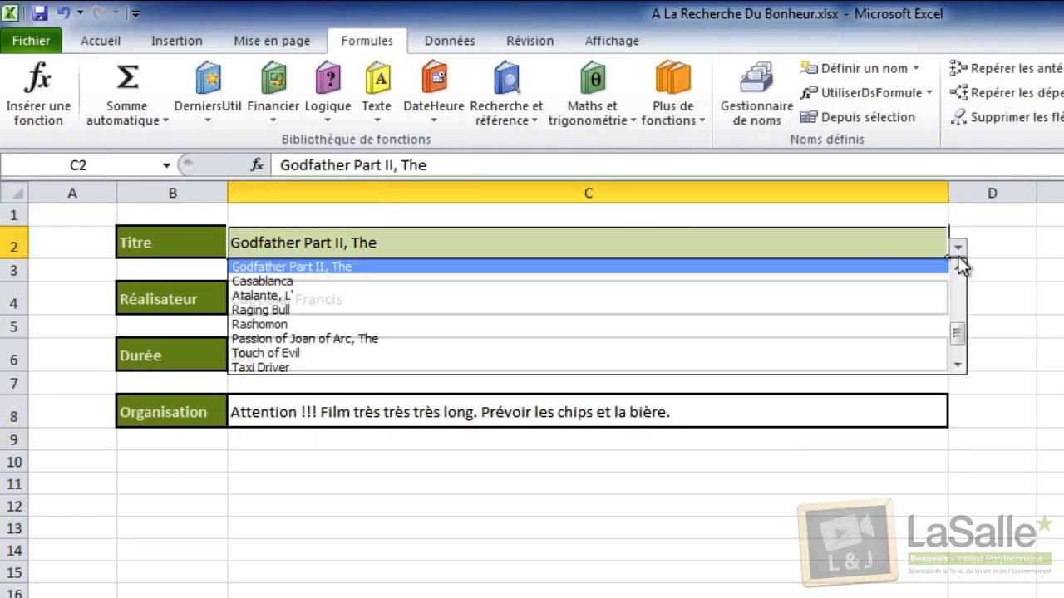
click(914, 323)
click(497, 362)
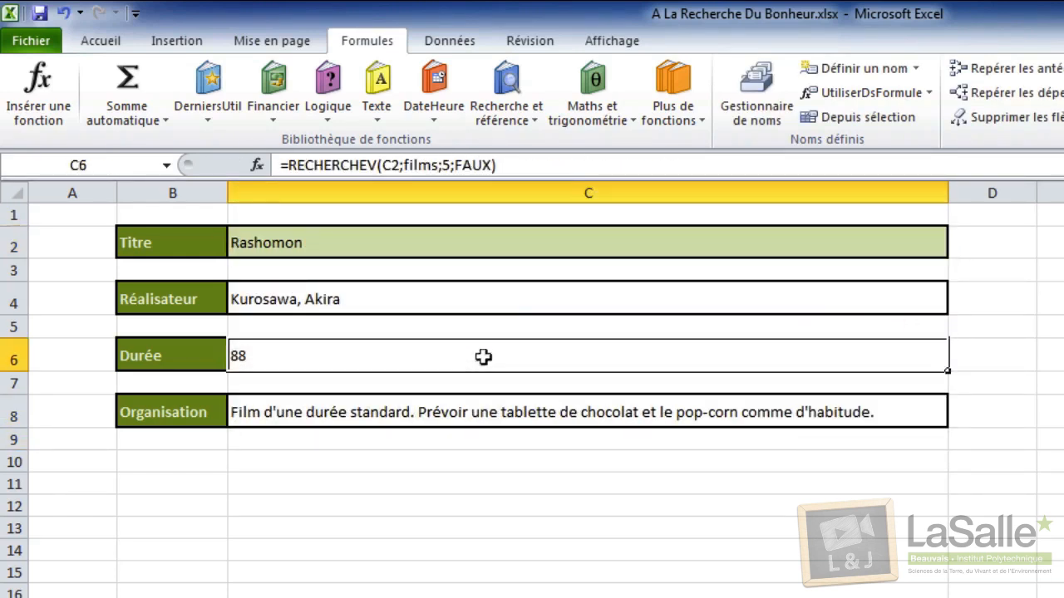
key(BackSpace)
Test the nested organisation formula with the titles Touch of Evil, then Passion of Joan of Arc, The, and finally Godfather Part II, The
click(854, 253)
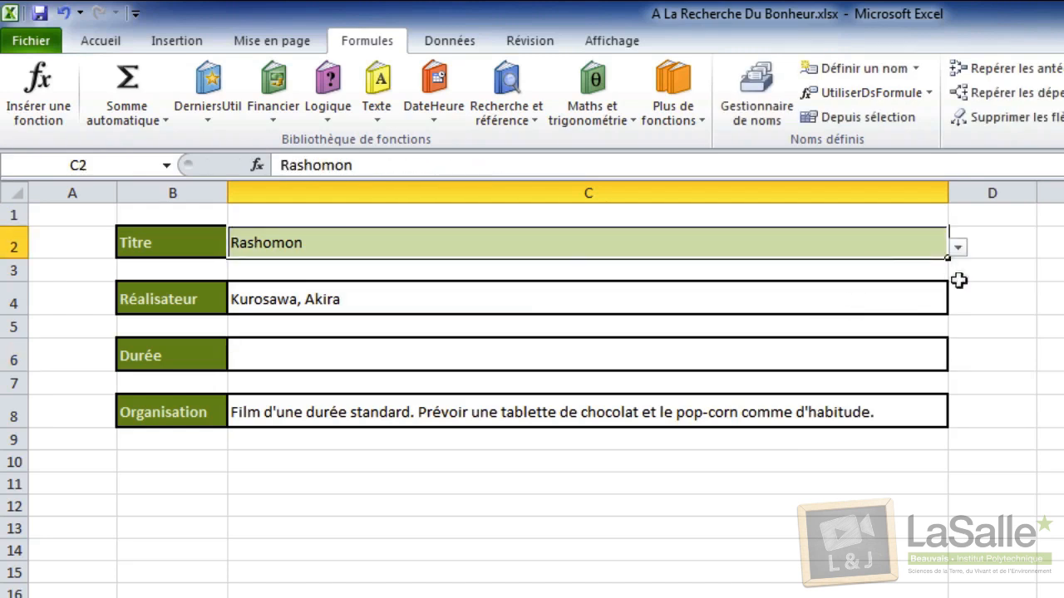
click(957, 250)
click(936, 310)
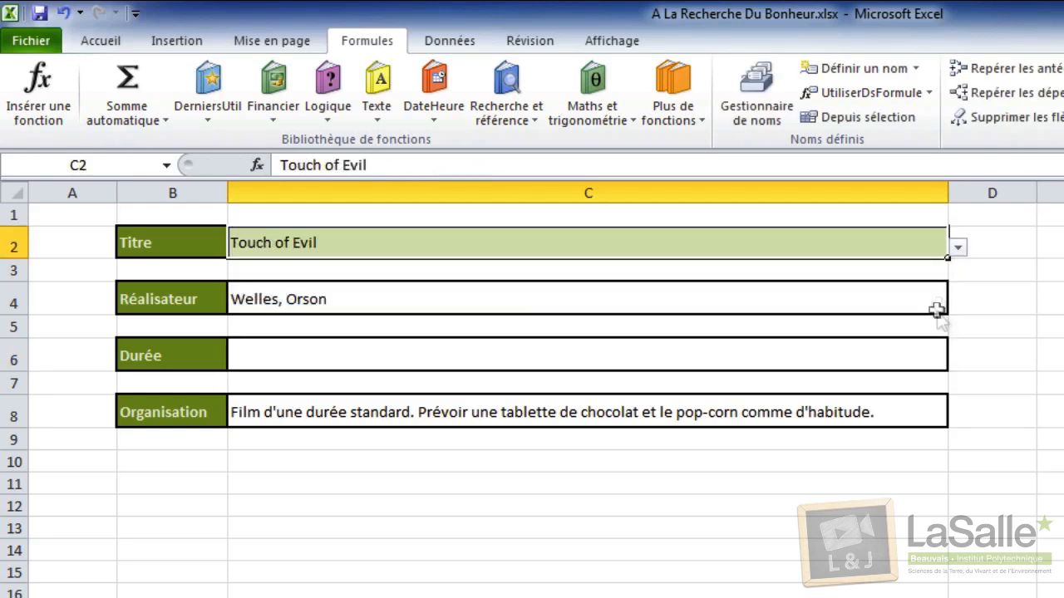
click(958, 248)
click(846, 296)
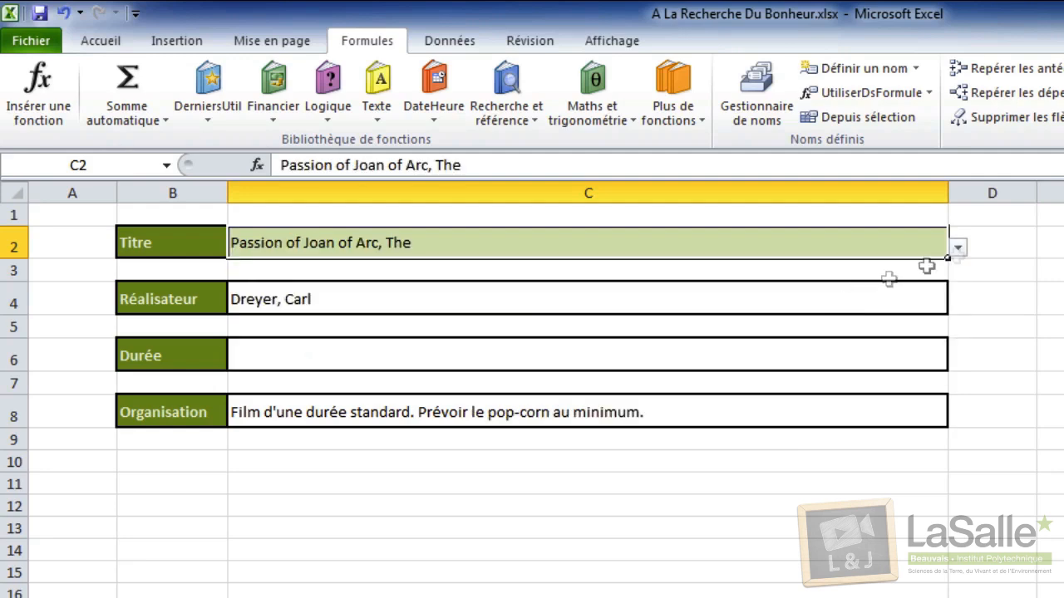
click(957, 247)
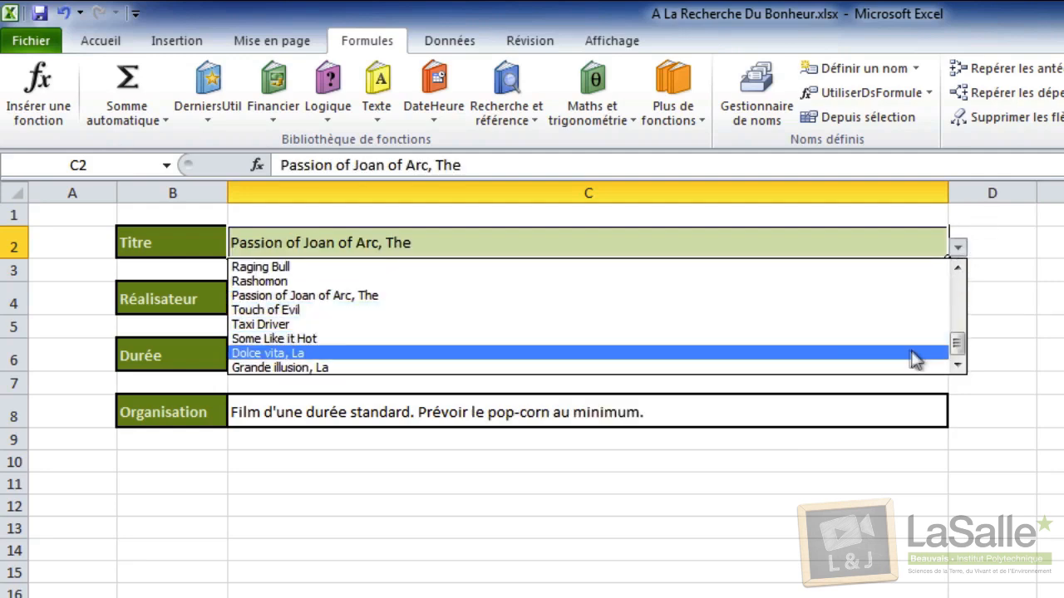
drag(957, 342, 960, 322)
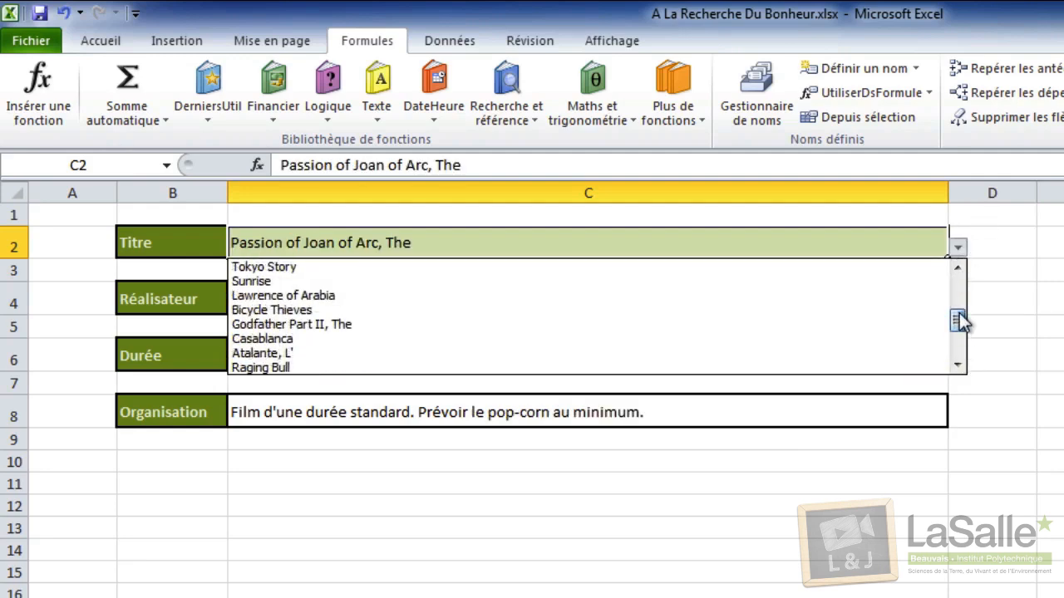
click(760, 324)
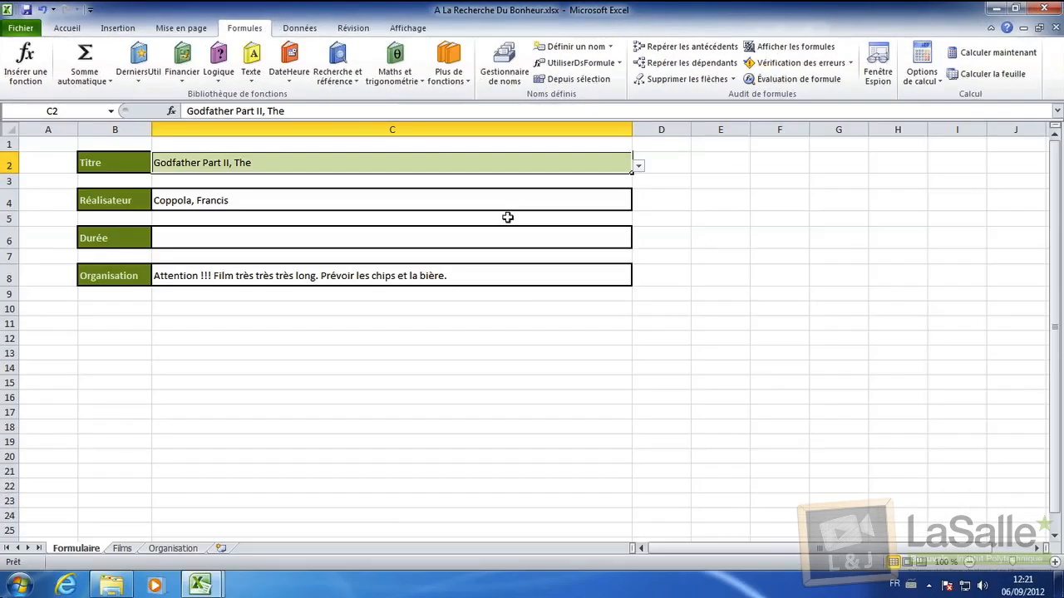